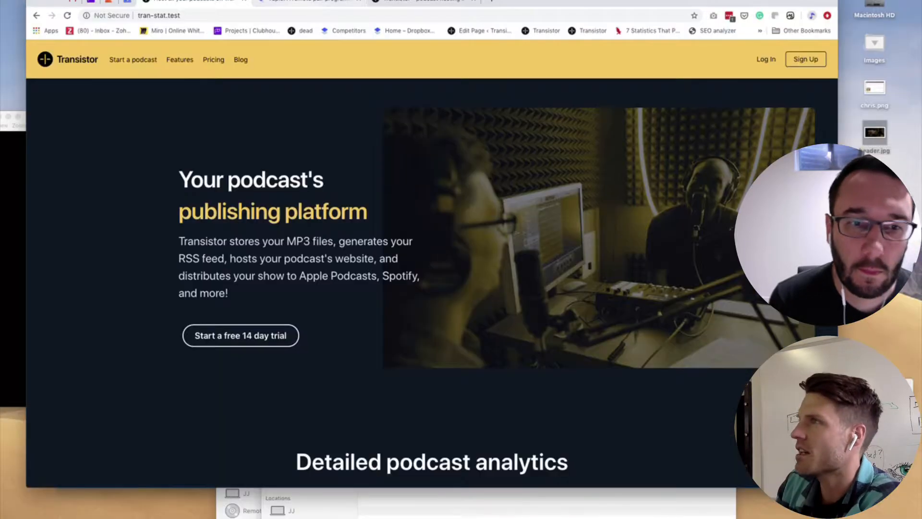
- Compare the Tuple homepage, the header.jpg mockup and the live Transistor homepage, ending back on the tran-stat.test page
key(ctrl+Tab)
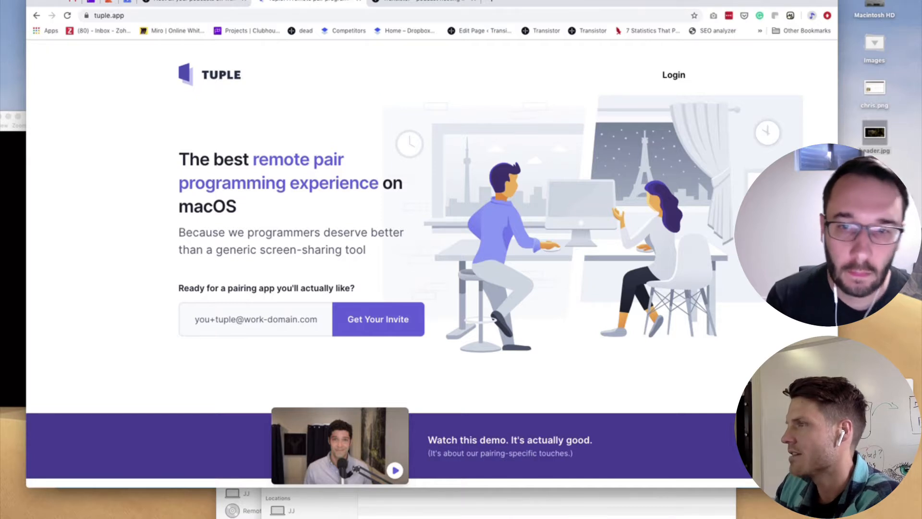
double_click(874, 133)
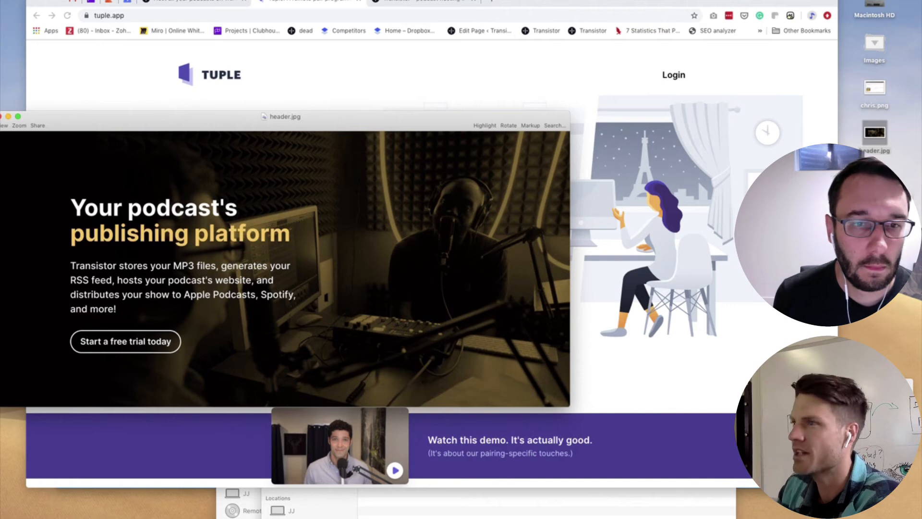
drag(288, 117, 531, 86)
key(super+w)
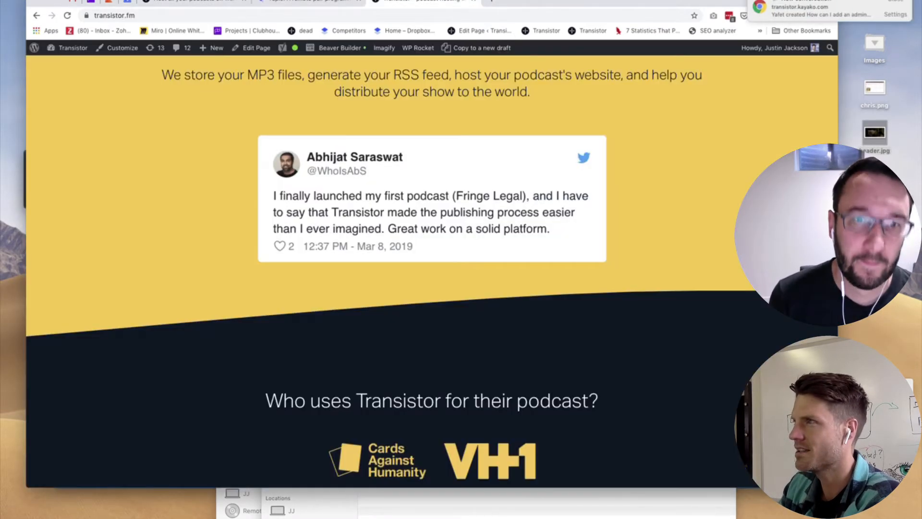
click(419, 2)
click(211, 2)
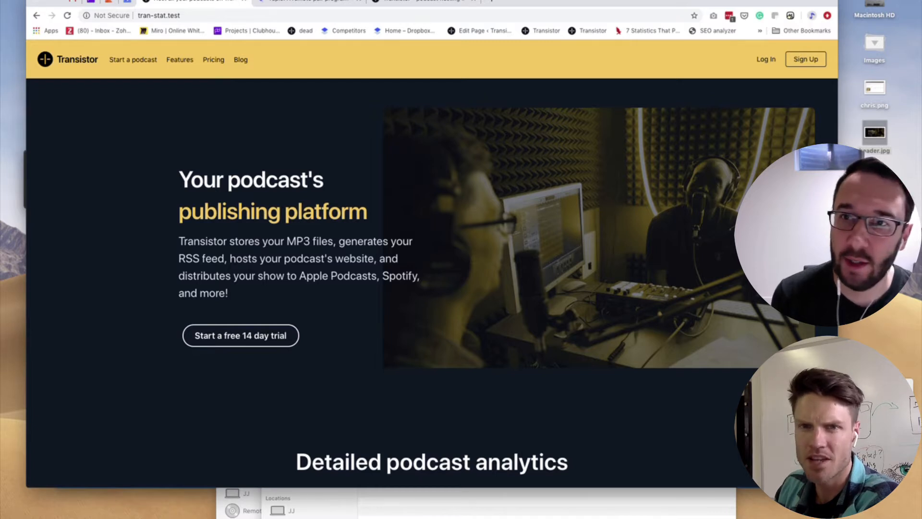
- Inspect the hero image on the tran-stat.test page and shift its container left so the photo sits behind the headline text
key(super+alt+i)
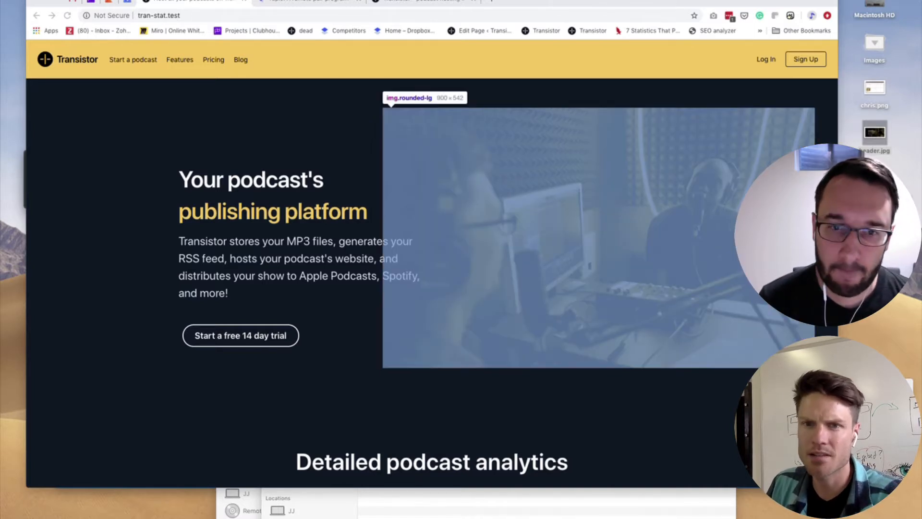
key(Return)
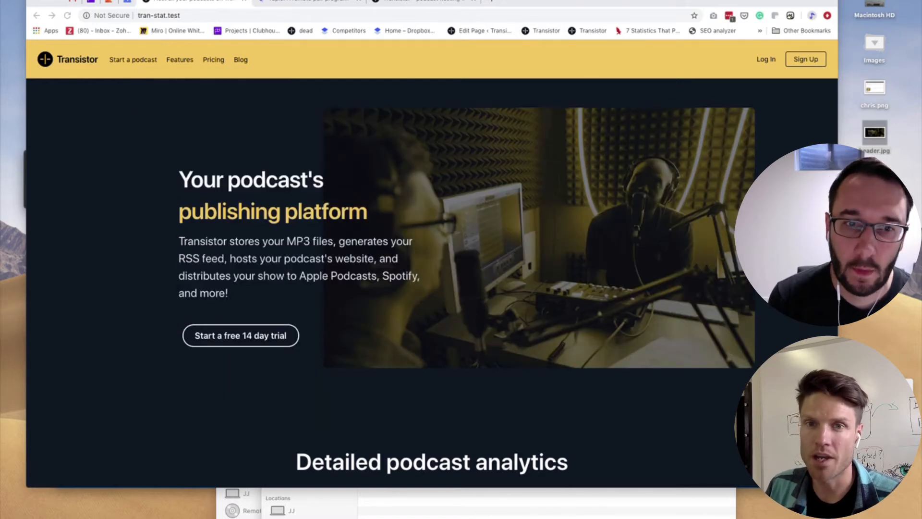
key(Return)
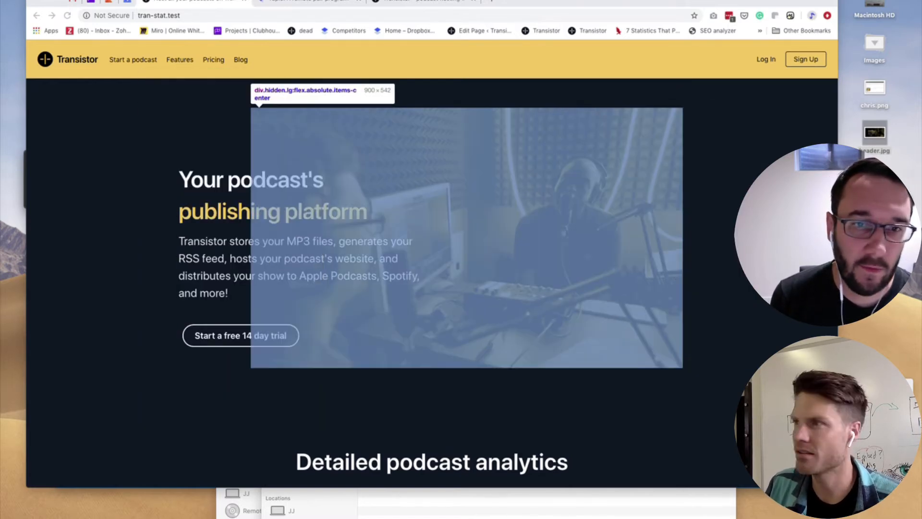
scroll(432, 263, down, 2)
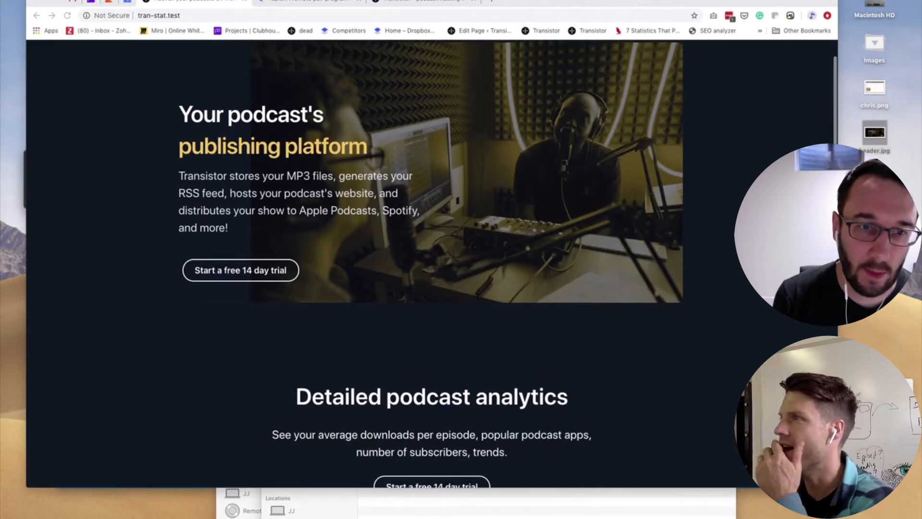
scroll(432, 263, up, 2)
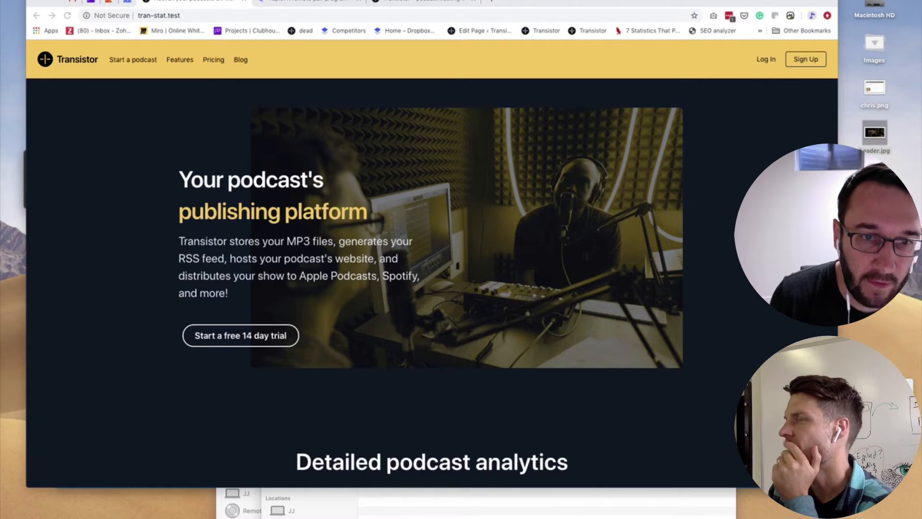
- Switch to Fireworks and apply a linear Auto Vector Mask to podcasters-on-mic-bright.jpg that fades out the photo's left side
click(262, 518)
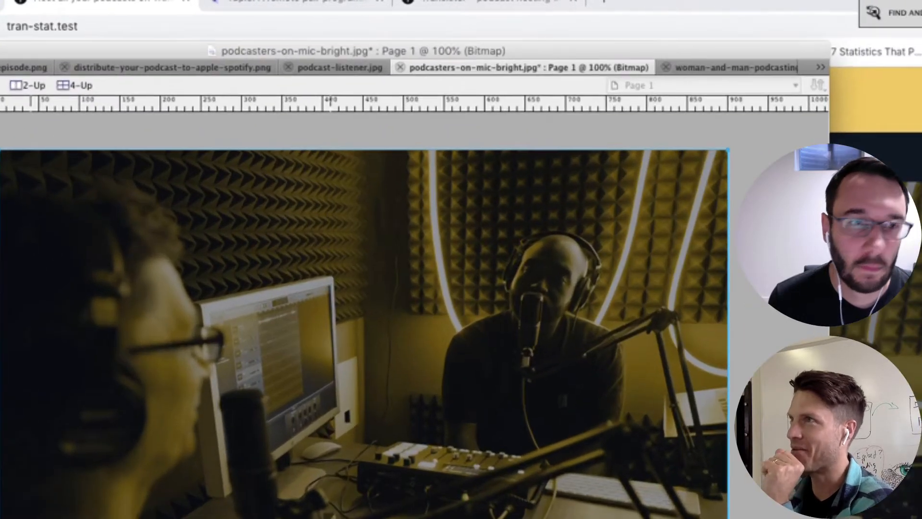
click(150, 0)
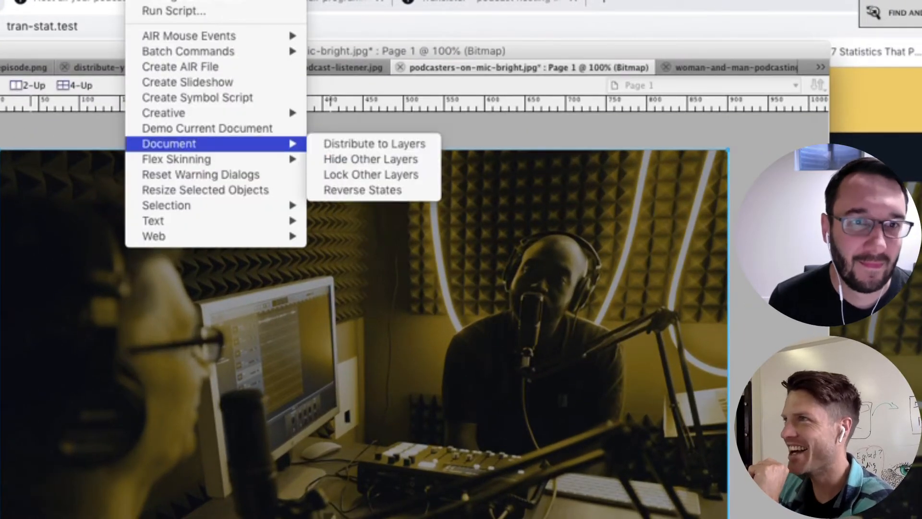
mouse_move(217, 113)
click(370, 159)
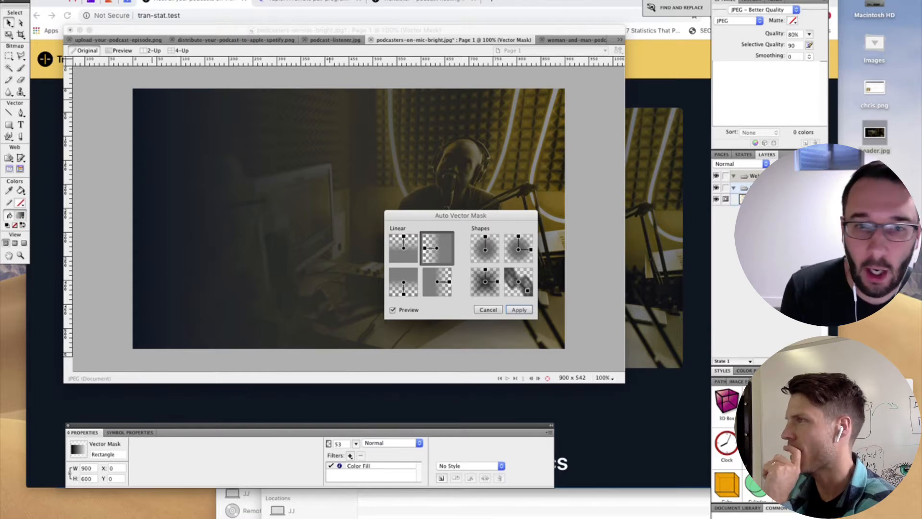
click(519, 310)
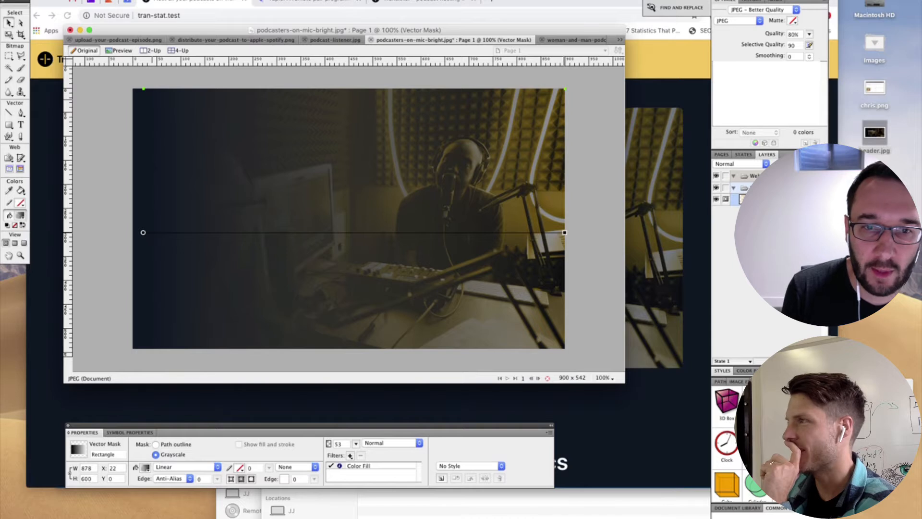
- Shorten the mask's gradient so the fade ends just past the computer monitor, and deselect the photo
drag(565, 232, 347, 232)
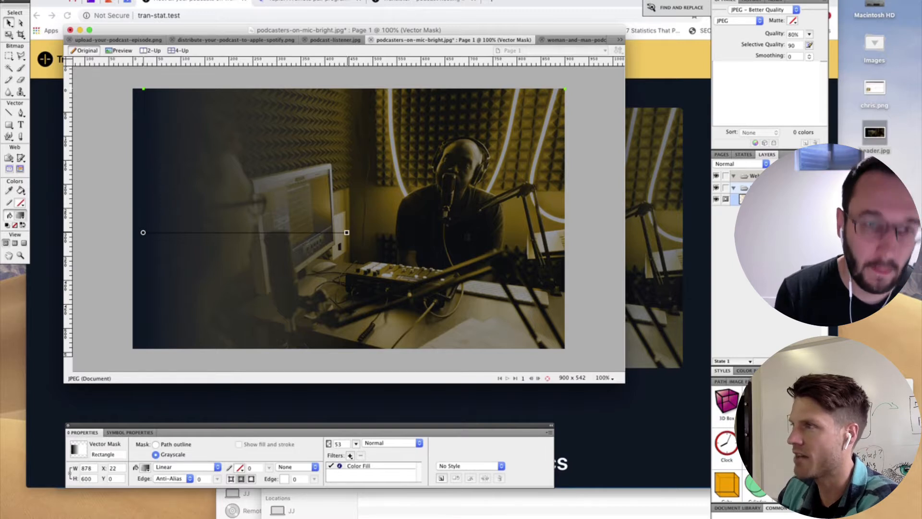
mouse_move(347, 232)
mouse_down()
mouse_move(207, 233)
mouse_move(360, 232)
mouse_up()
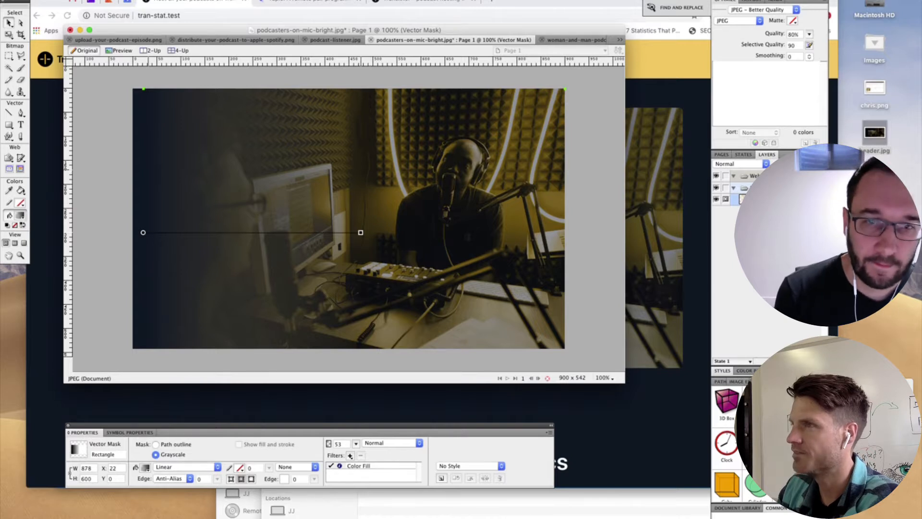
click(79, 150)
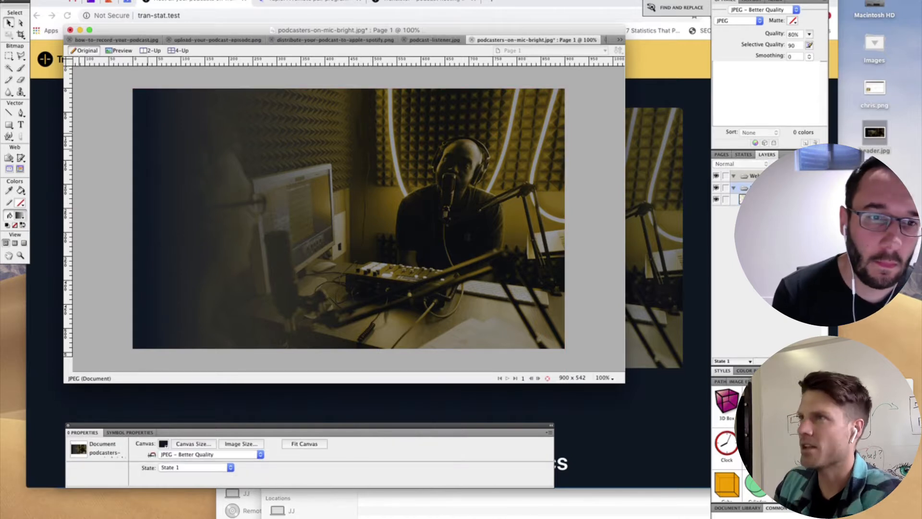
- Save the masked photo as podcasters-on-mic.jpg
click(70, 1)
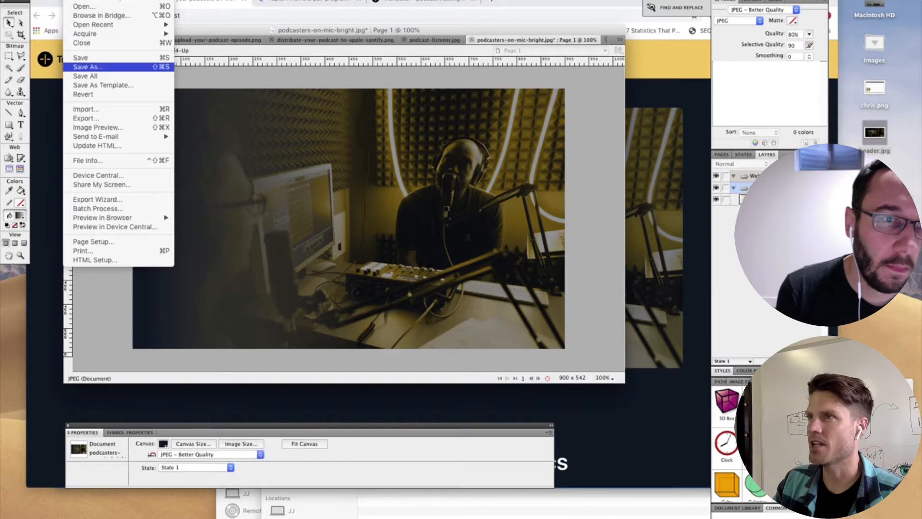
click(89, 67)
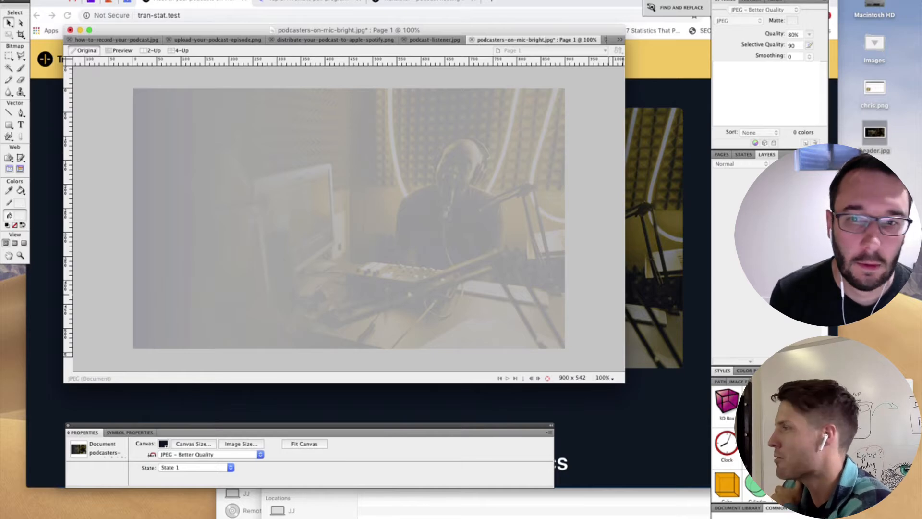
key(Return)
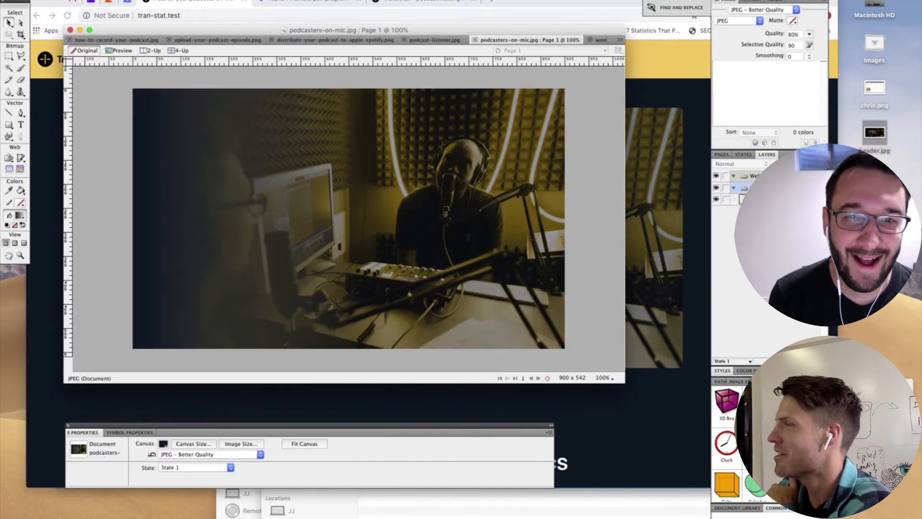
- Switch to Chrome and reload the tran-stat.test page to load the faded hero image
key(super+Tab)
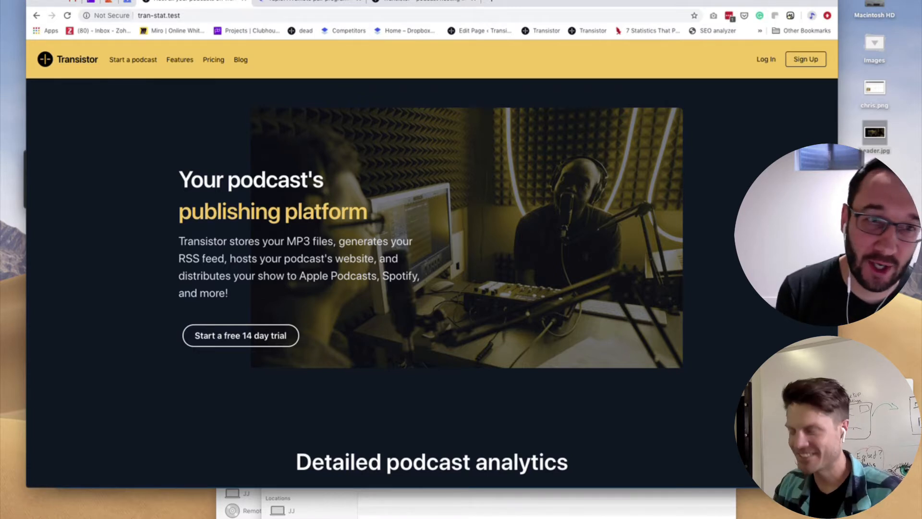
key(super+r)
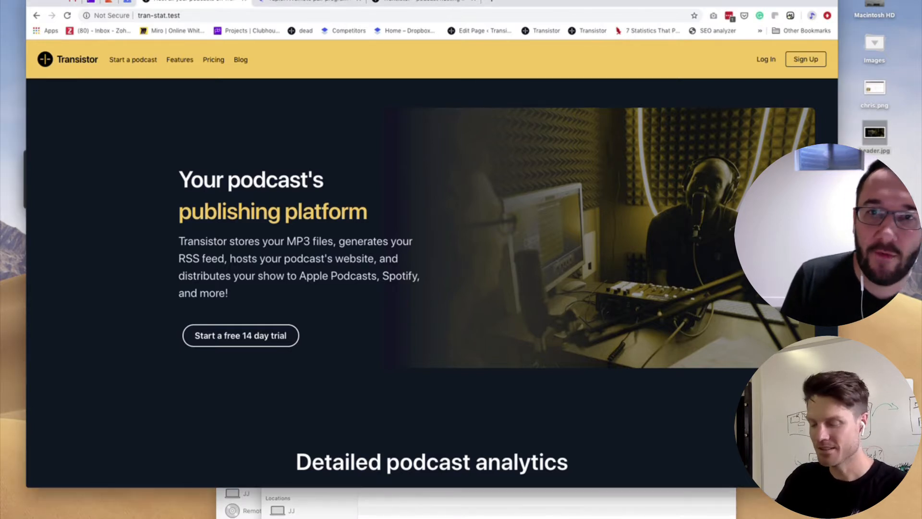
key(super+r)
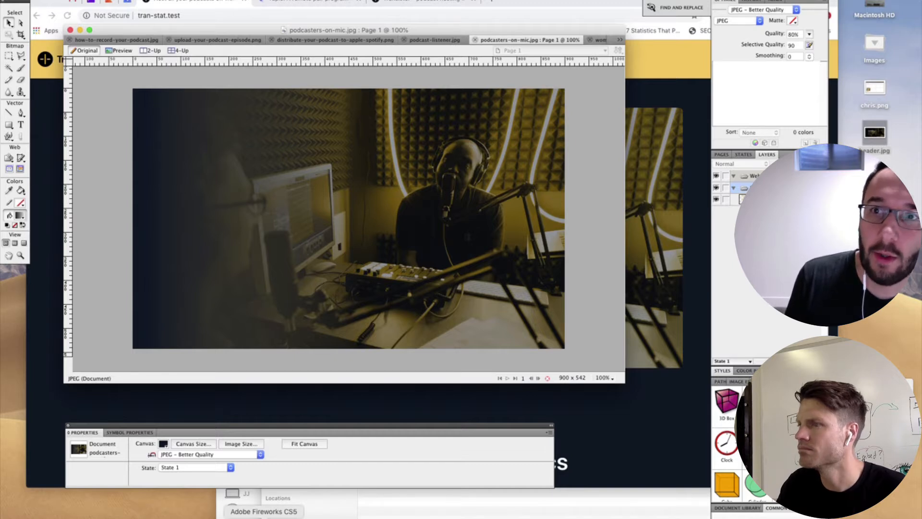
- Examine the settings of the Color Fill filter applied to the photo in Fireworks
click(348, 232)
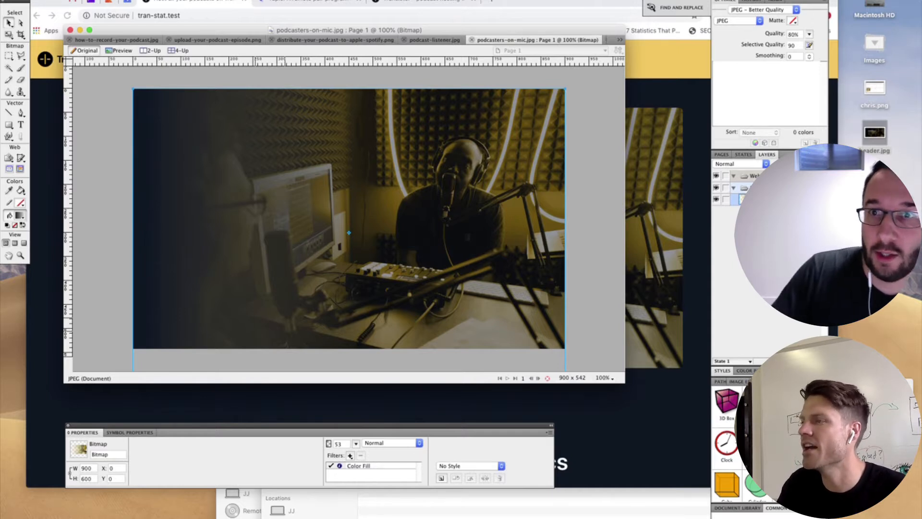
double_click(358, 465)
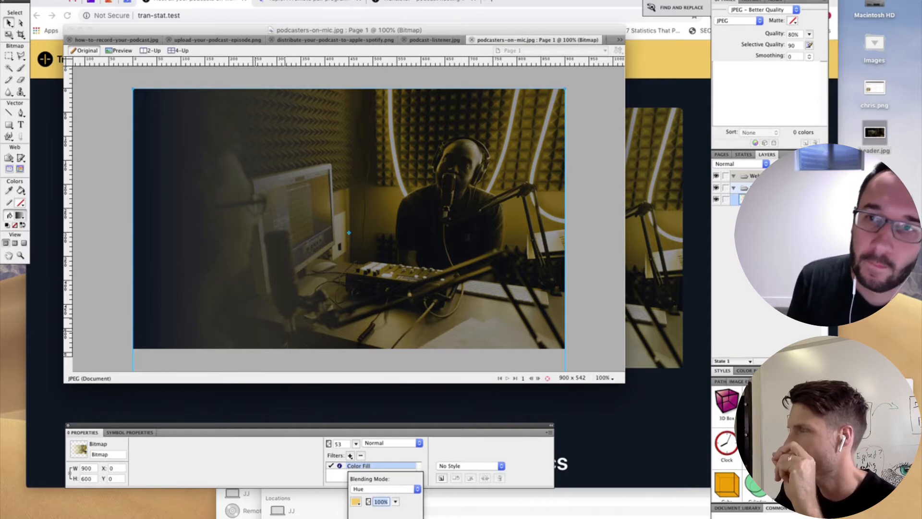
key(Return)
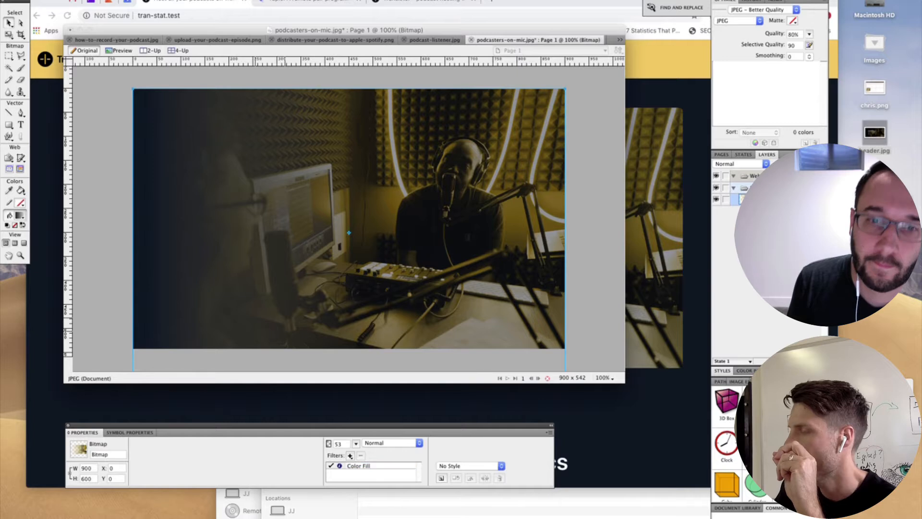
- Try a Hue/Saturation filter on the photo with hue values of -14 and 13, and cancel it
click(351, 455)
mouse_move(380, 467)
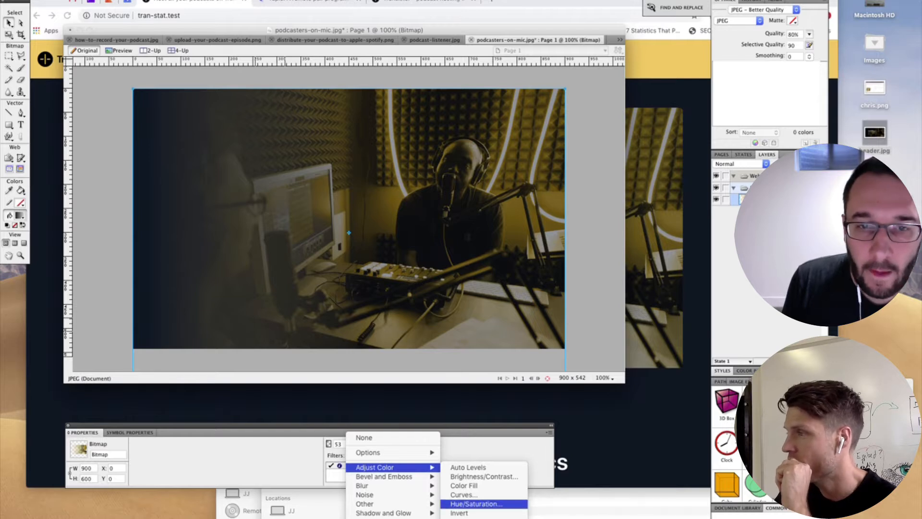
click(476, 503)
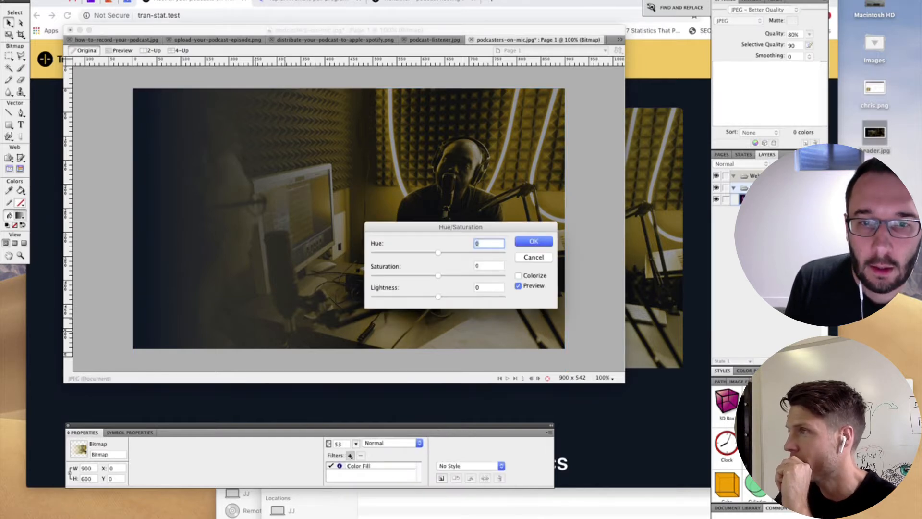
text(-6)
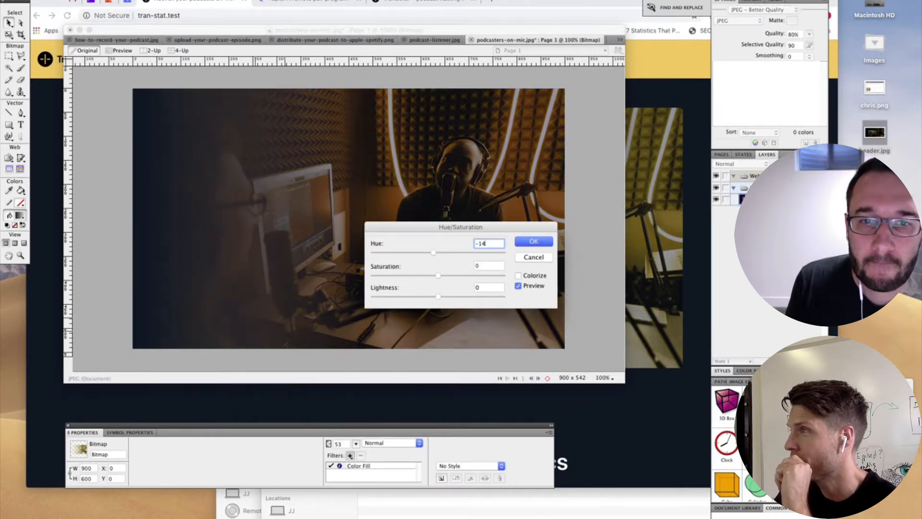
key(BackSpace)
key(BackSpace)
text(13)
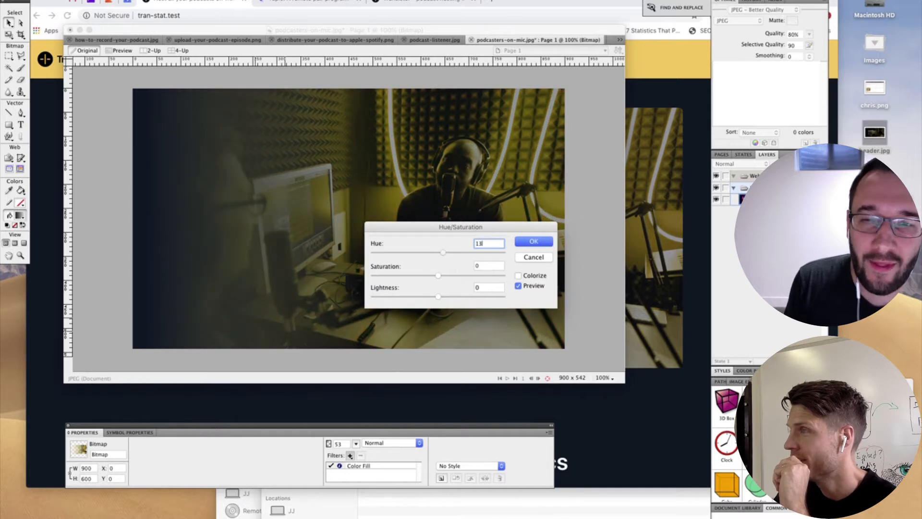
key(Escape)
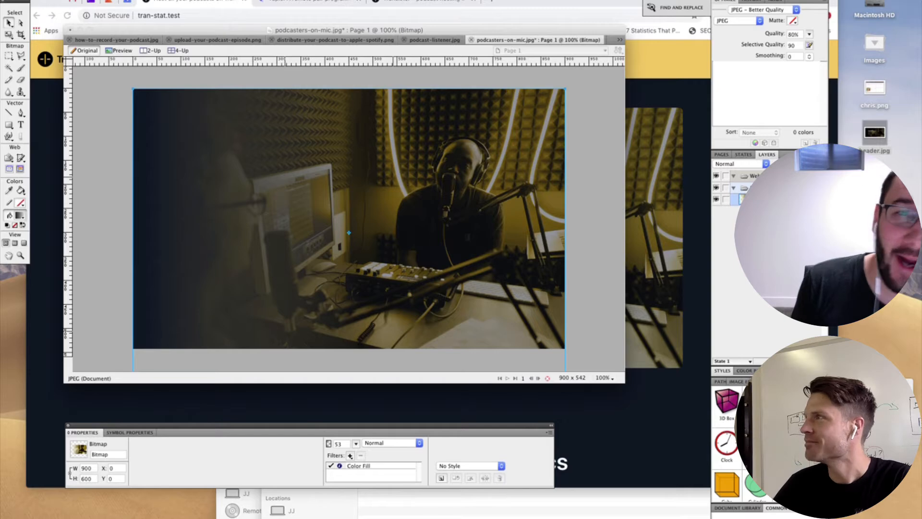
- Check the faded hero image on the web page in Chrome and select the photo's vector mask in Fireworks
key(super+Tab)
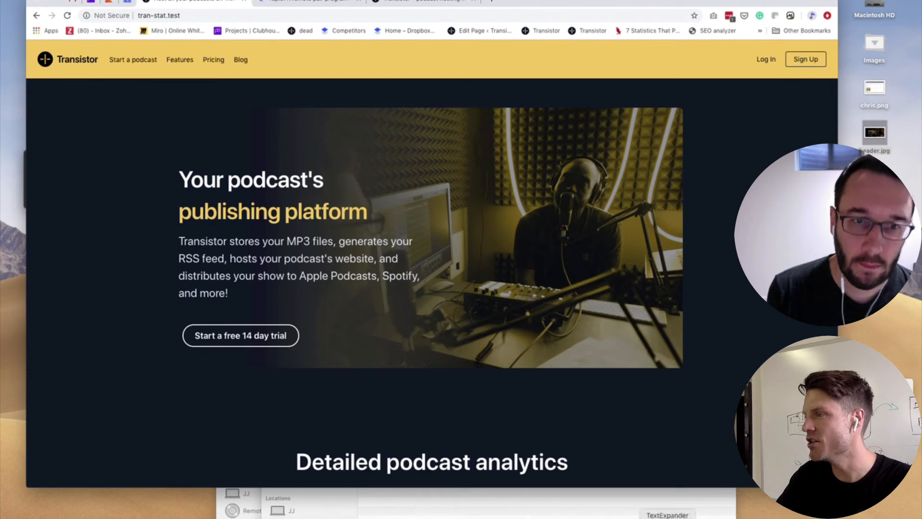
click(264, 518)
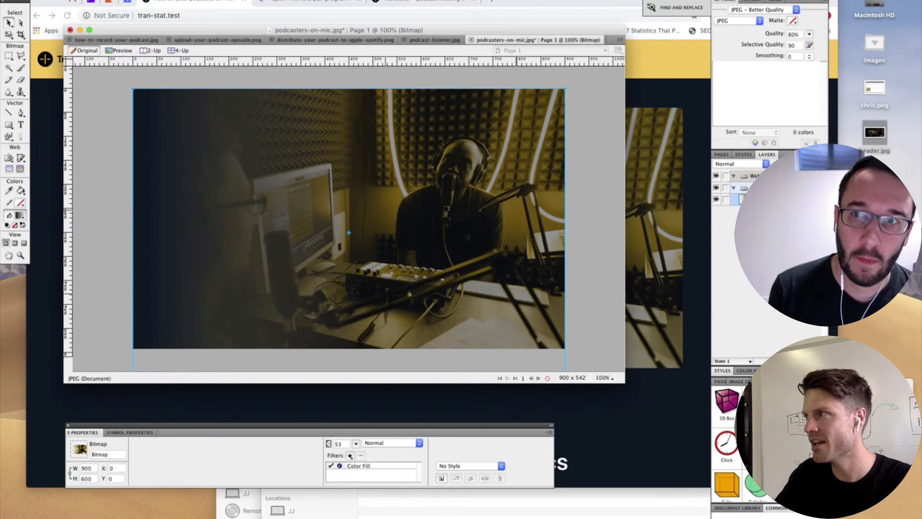
click(763, 199)
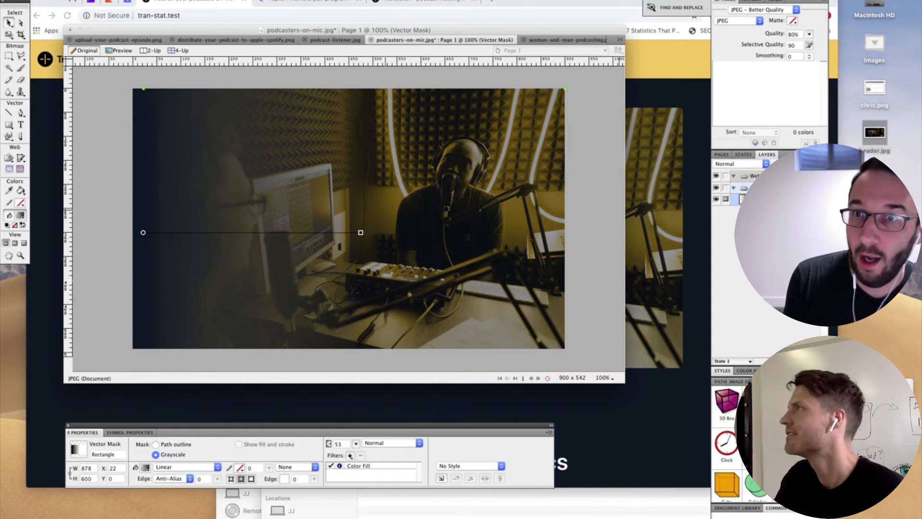
- Find and launch Adobe Photoshop CS5
key(super+space)
text(ph)
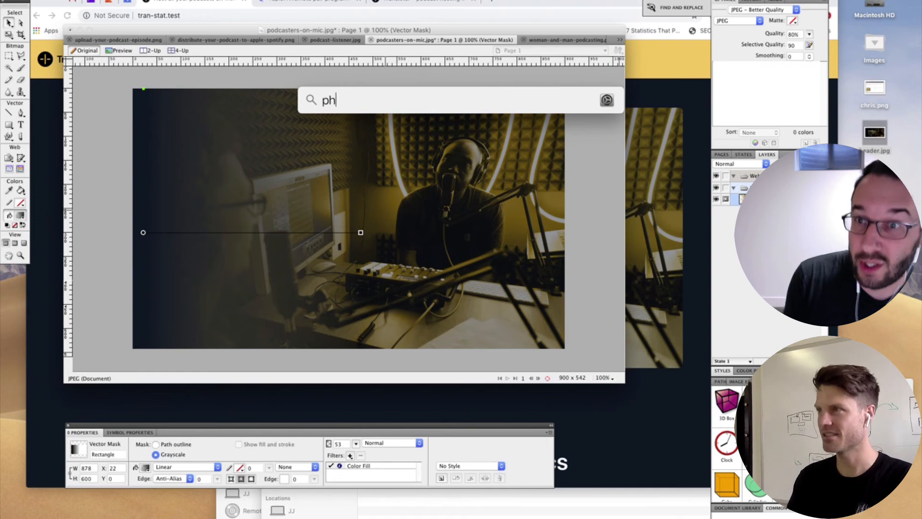
text(otosho)
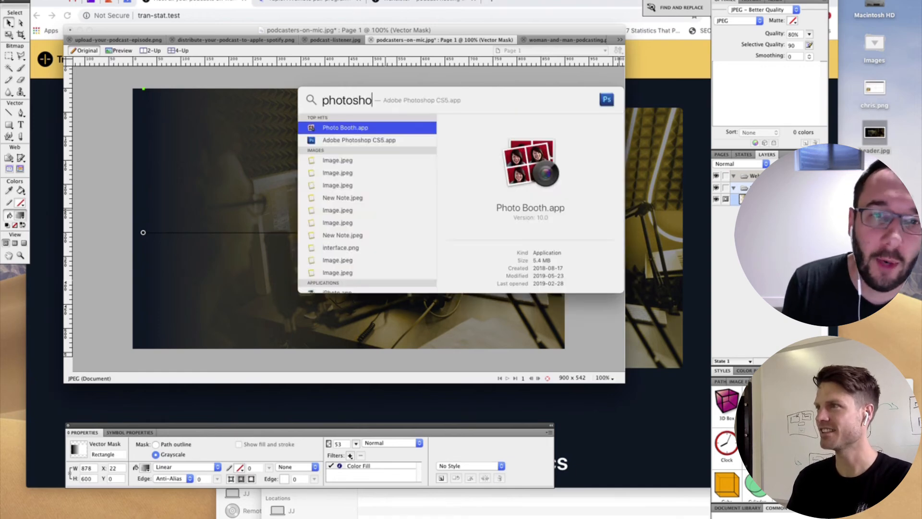
key(Return)
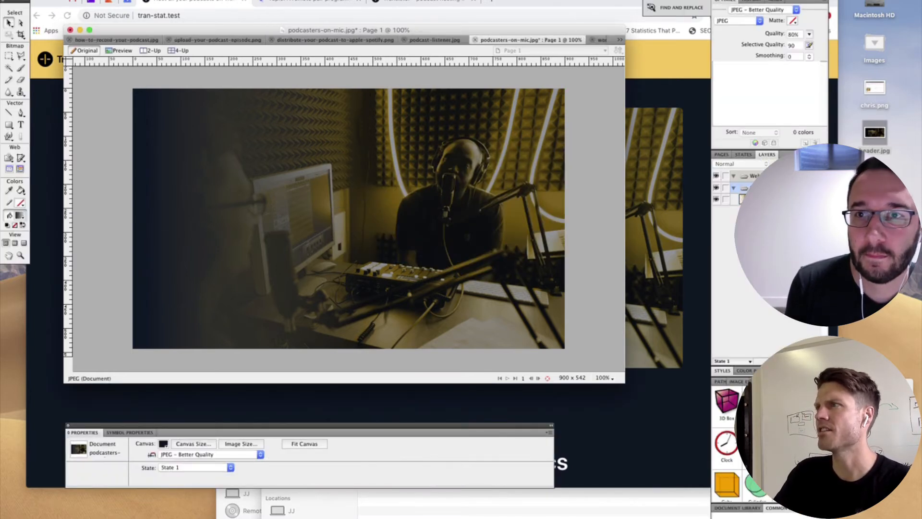
- Quit Fireworks without saving the photo changes, and also quit the YellowDuck and Sketch apps
key(super+q)
key(super+d)
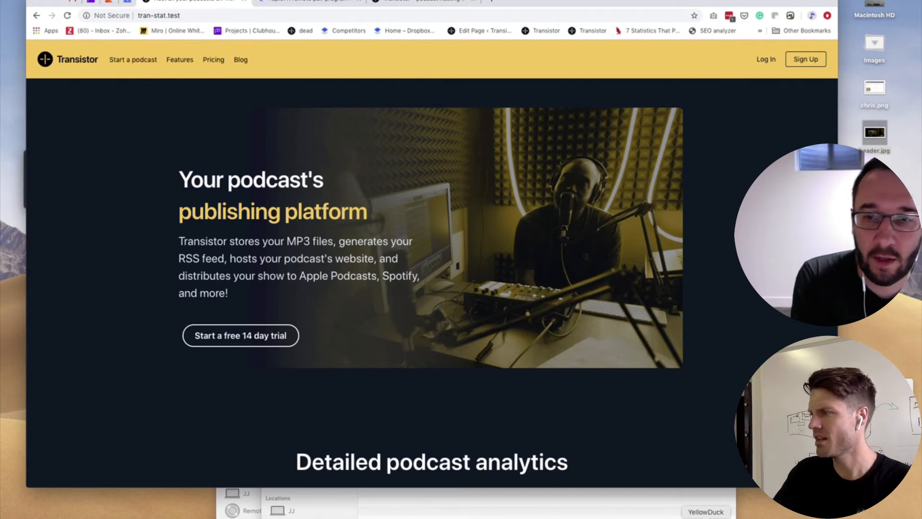
right_click(706, 518)
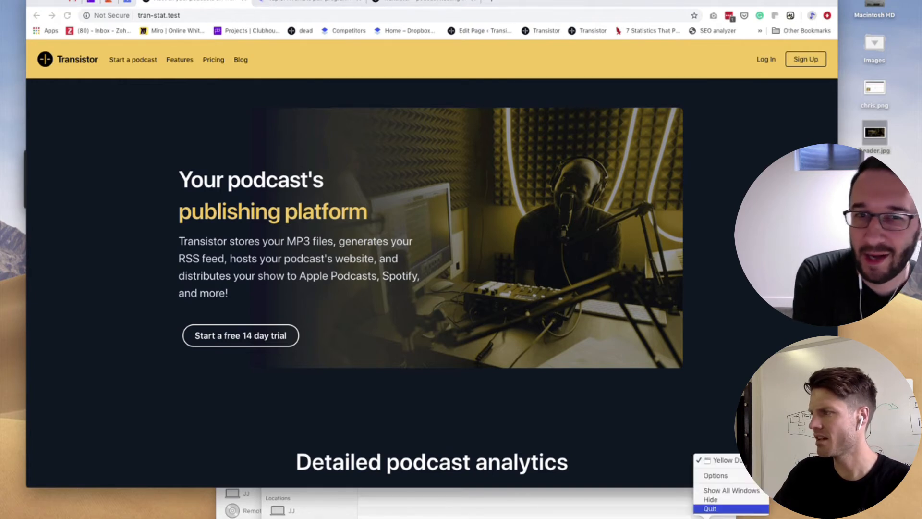
click(711, 508)
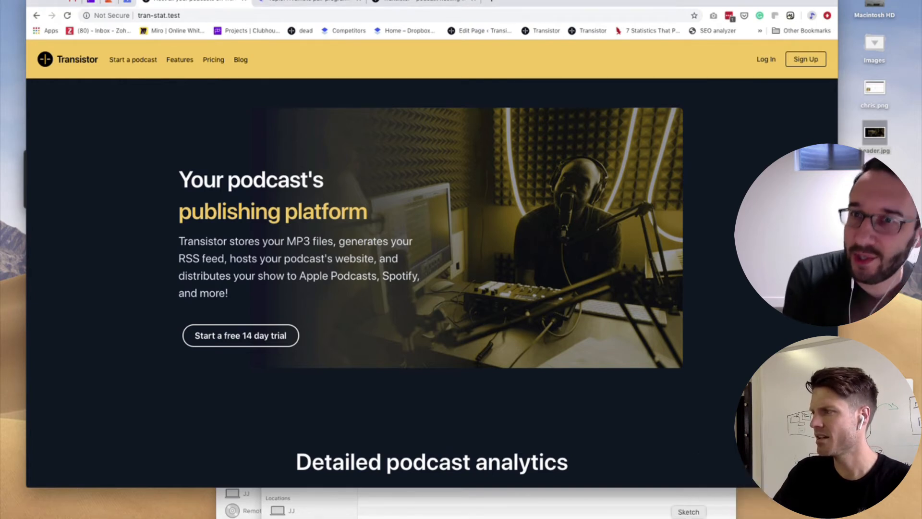
right_click(689, 518)
click(695, 508)
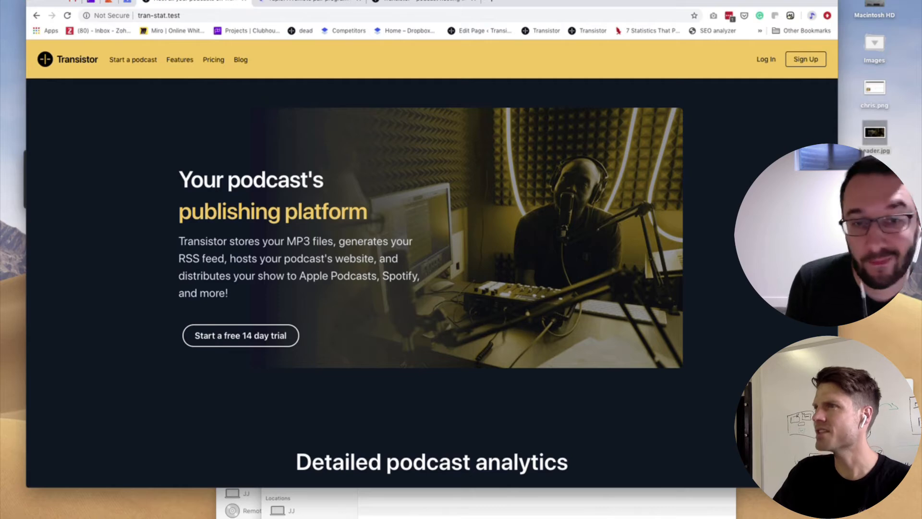
- Copy the original blue and purple podcasting photo from the web page and paste it into a new Photoshop document
scroll(433, 264, down, 20)
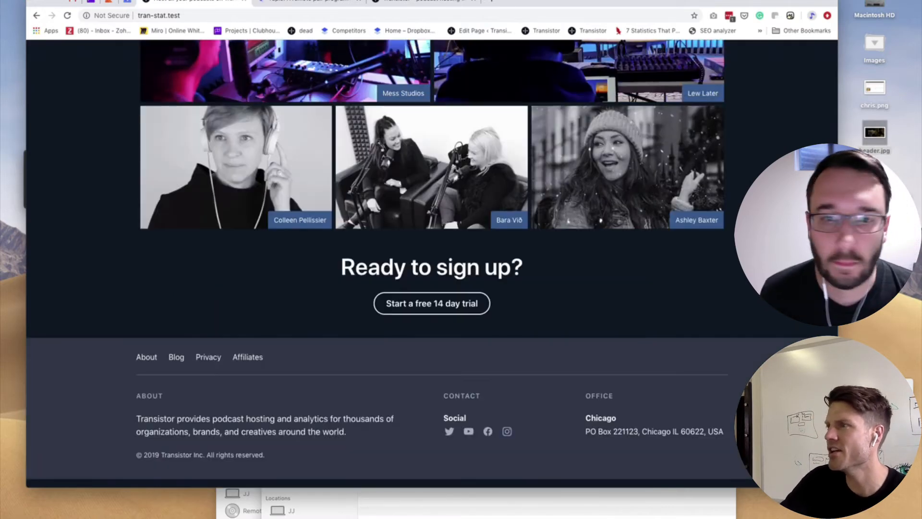
scroll(384, 233, up, 4)
right_click(384, 233)
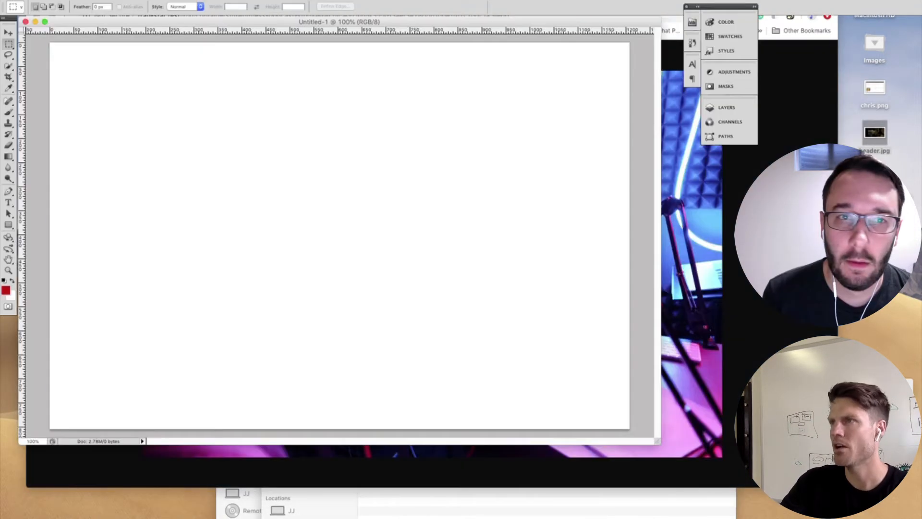
key(super+v)
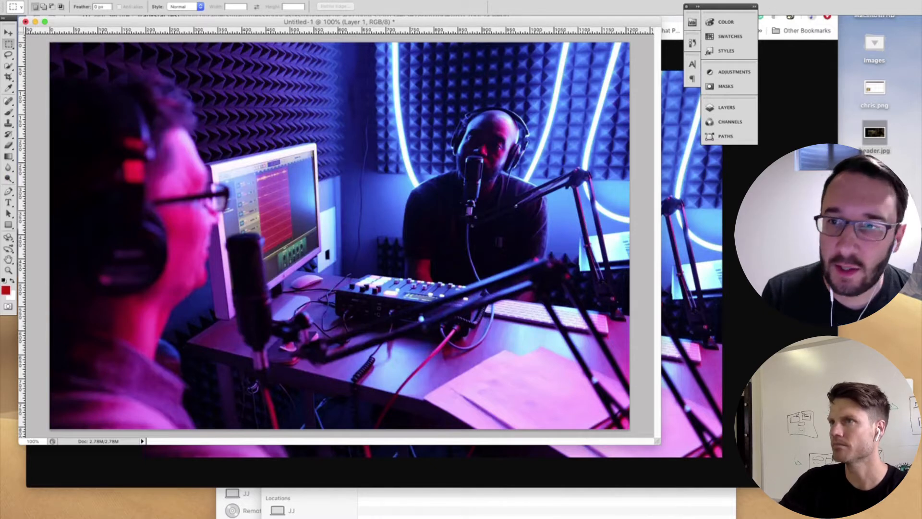
- Add a Gradient Map adjustment layer above the pasted podcasting photo
click(8, 33)
click(36, 57)
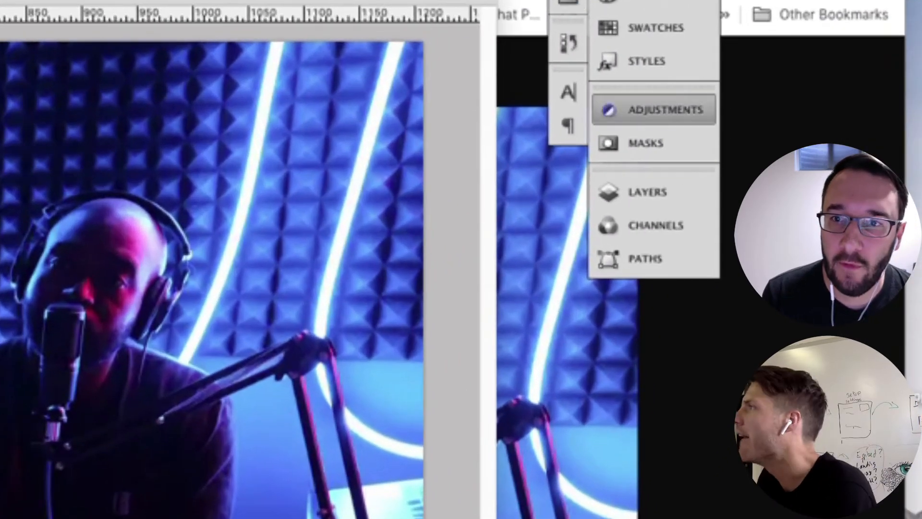
click(654, 110)
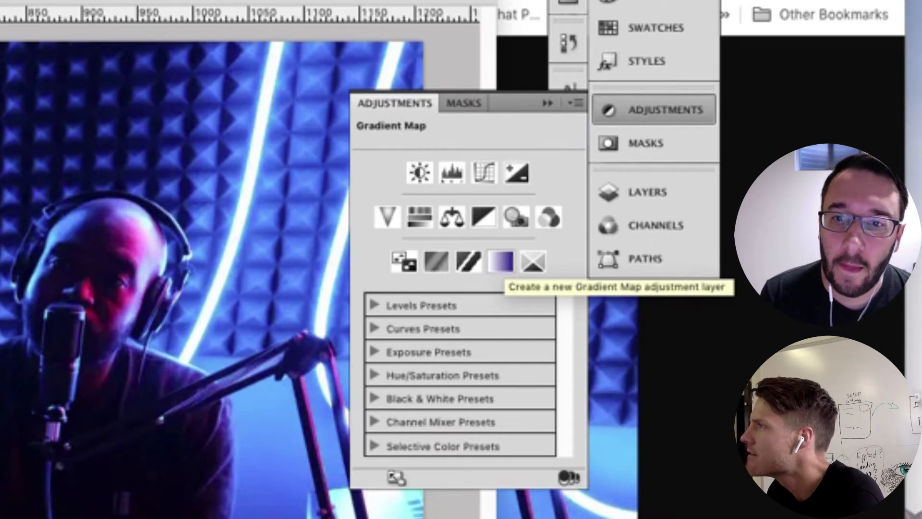
click(500, 261)
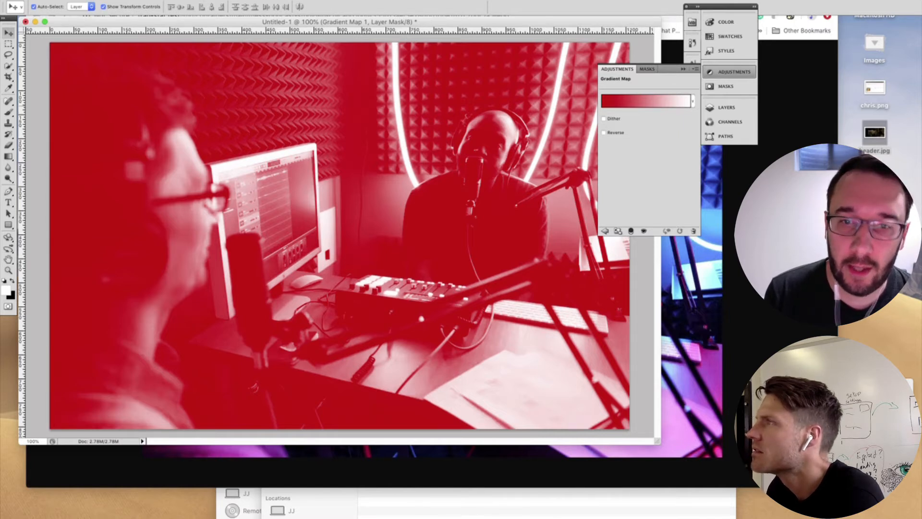
- Set the gradient map's dark end stop at 0% to the navy color 0e1723
click(645, 101)
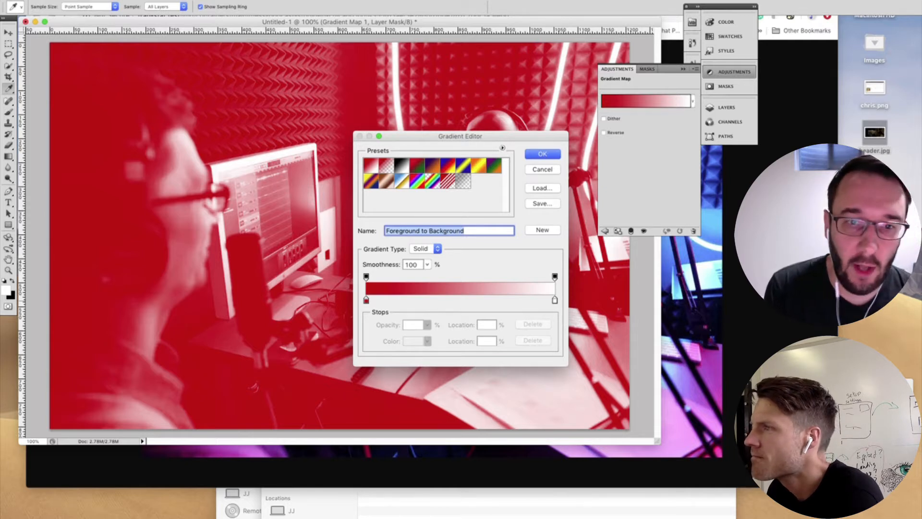
click(366, 300)
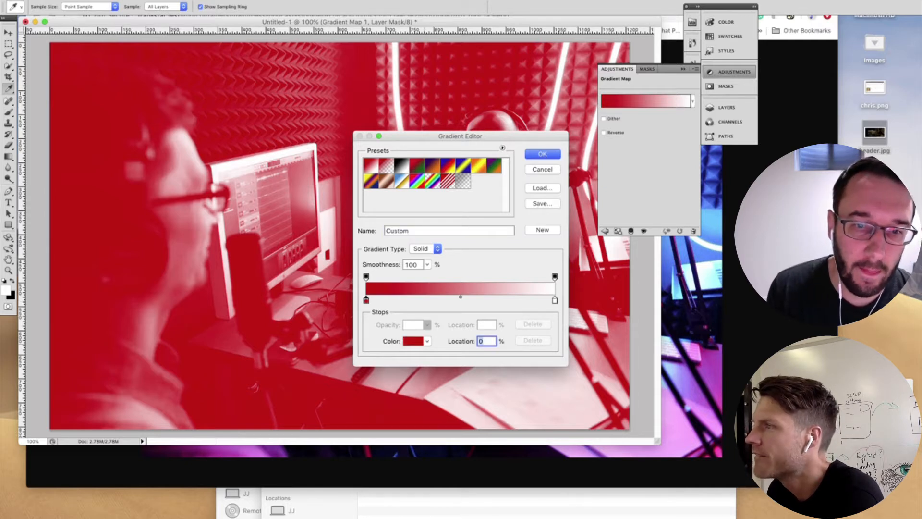
click(427, 341)
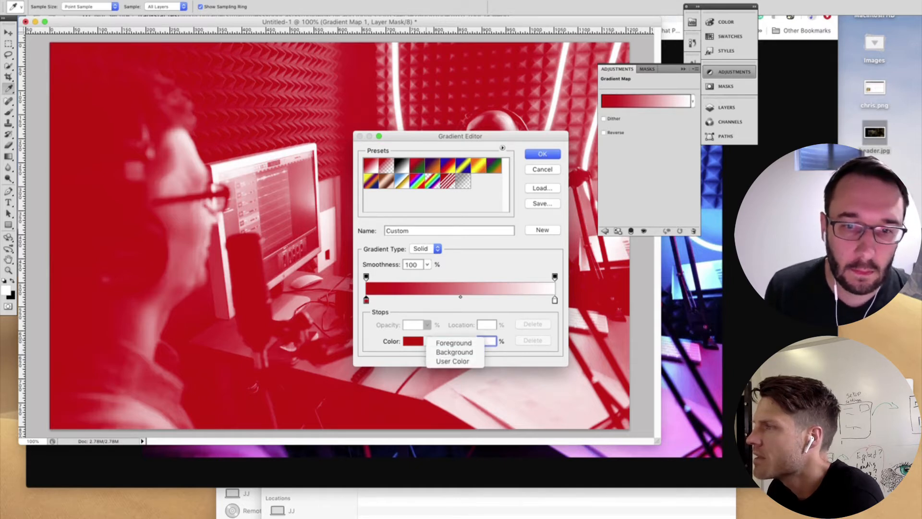
click(453, 361)
click(413, 341)
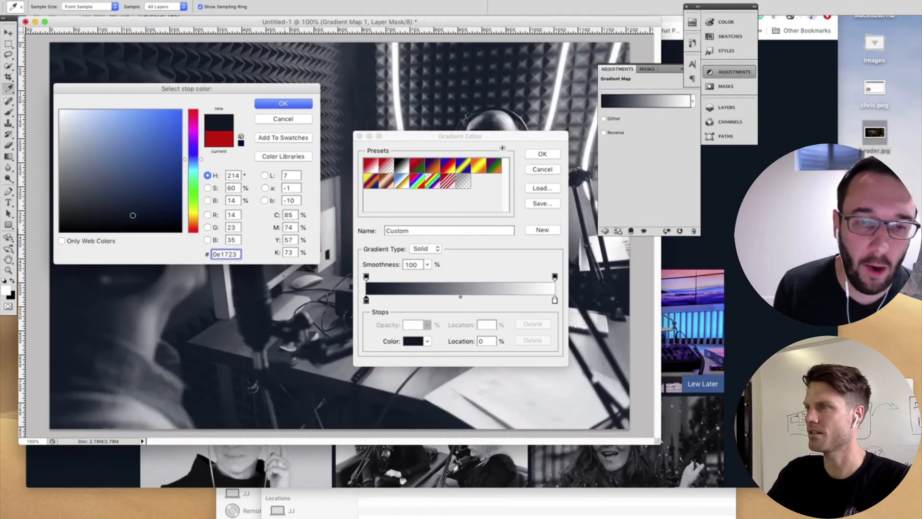
key(Return)
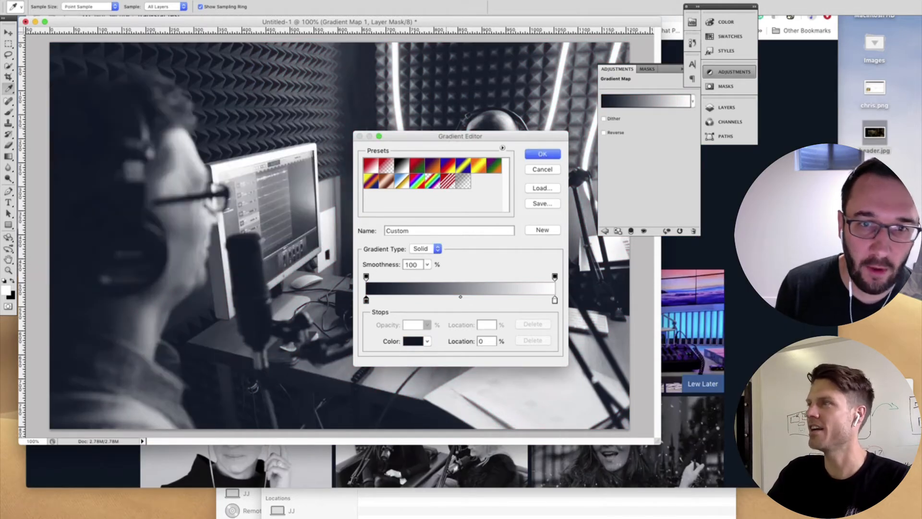
- Open the color of the gradient's white end stop and copy the yellow hex value f5c963 sampled from the web page header
mouse_move(413, 136)
mouse_down()
mouse_move(259, 227)
mouse_move(367, 177)
mouse_move(430, 187)
mouse_move(409, 120)
mouse_up()
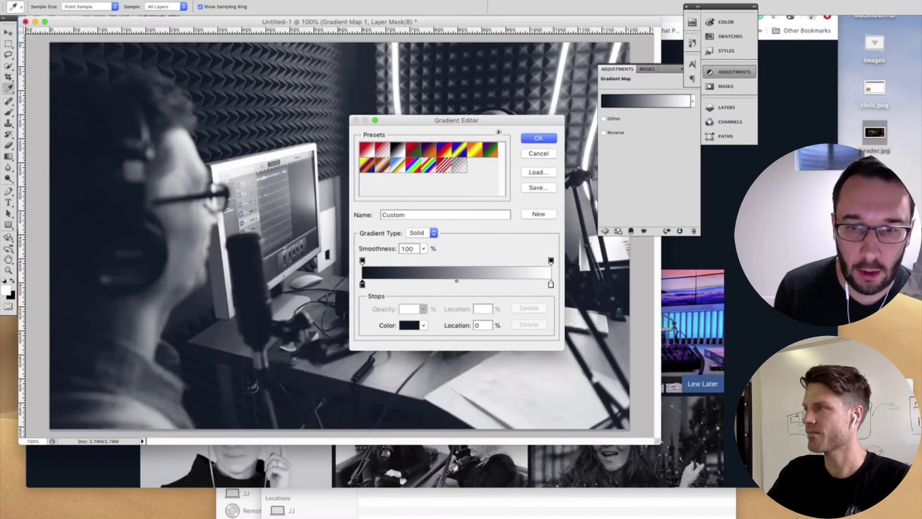
click(550, 284)
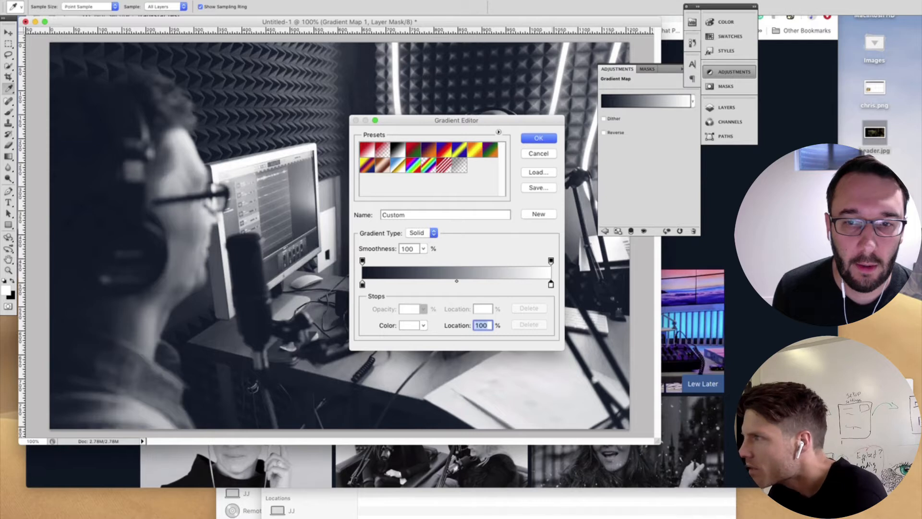
click(409, 325)
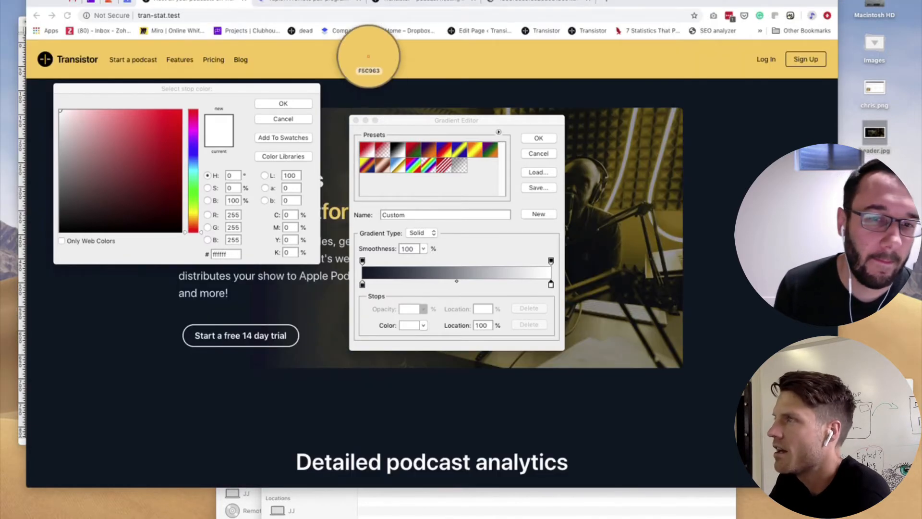
click(368, 56)
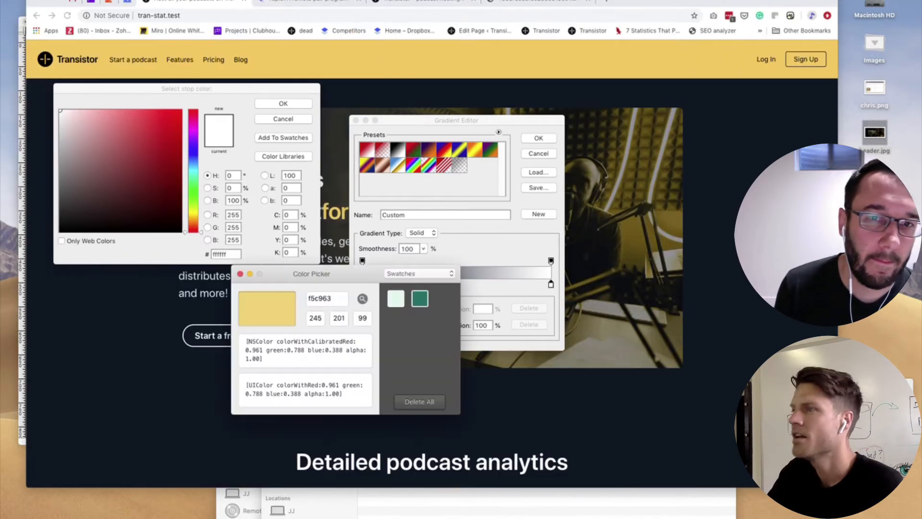
double_click(329, 298)
key(super+c)
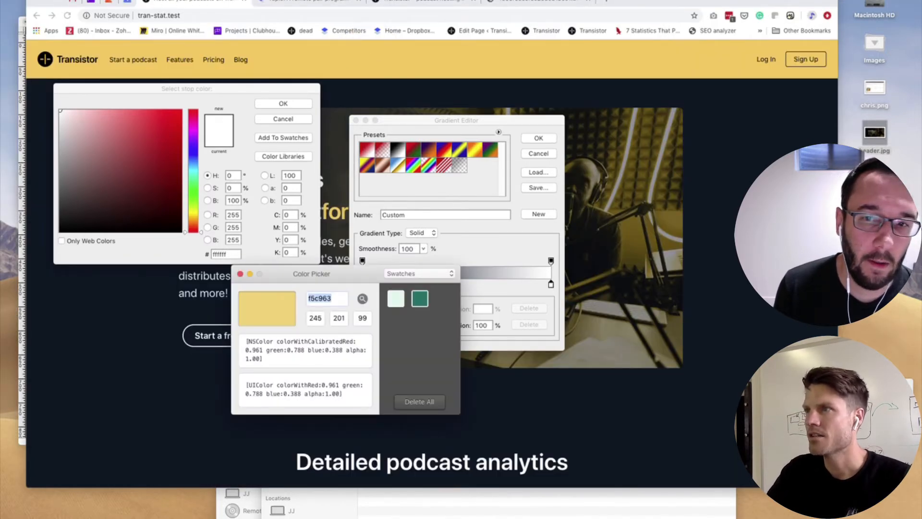
- Set the gradient's light end stop at 100% to f5c963 and accept the edited gradient in Photoshop
key(super+Tab)
double_click(224, 254)
key(super+v)
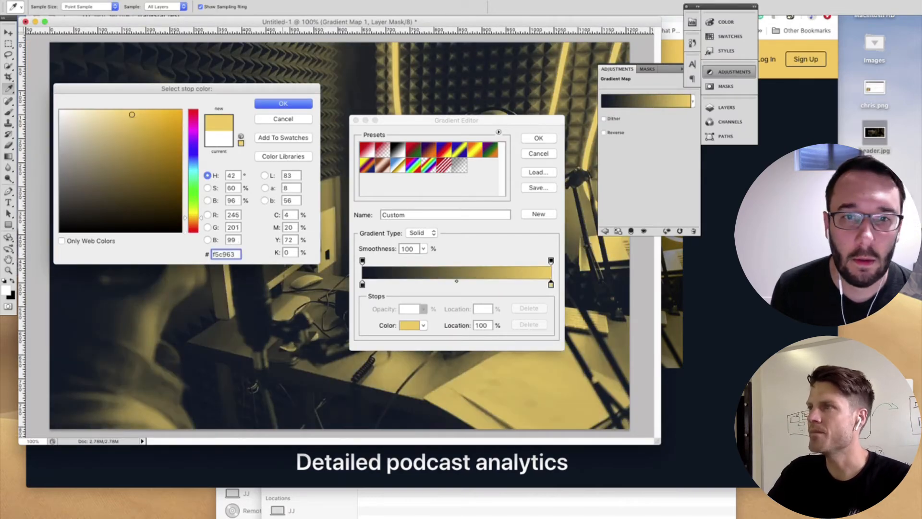
drag(216, 89, 373, 142)
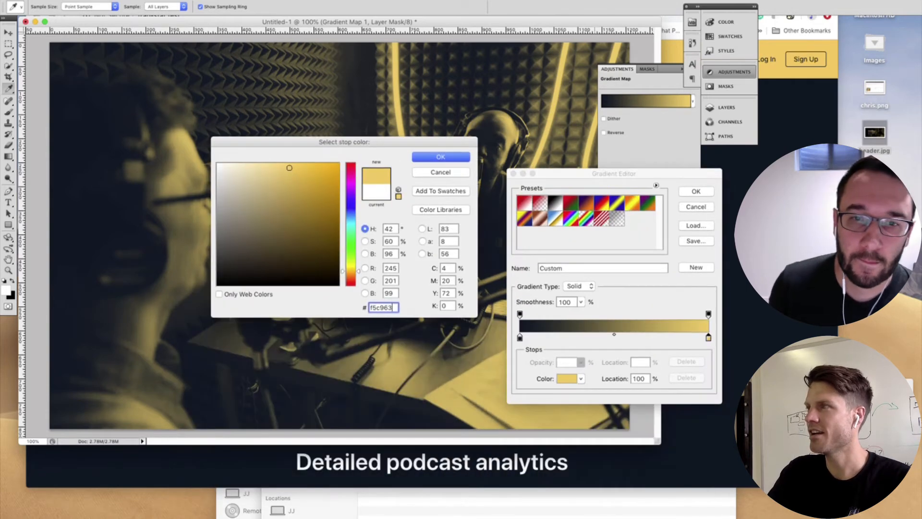
key(Return)
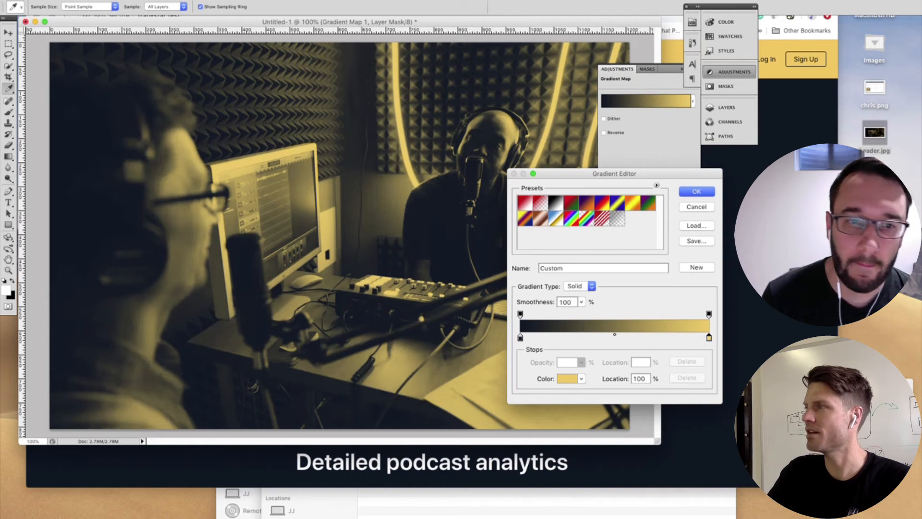
key(Return)
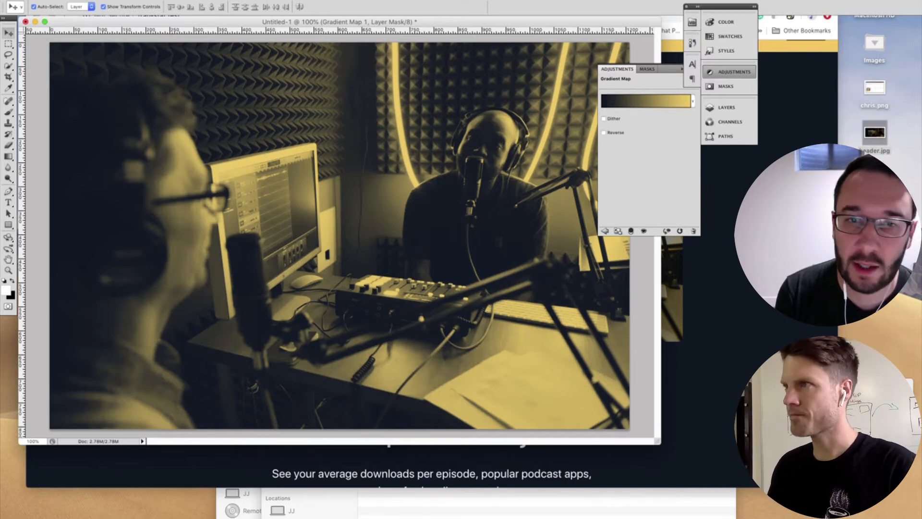
- Save a JPEG copy of the duotone photo into the site's assets folder under a new file name
click(76, 1)
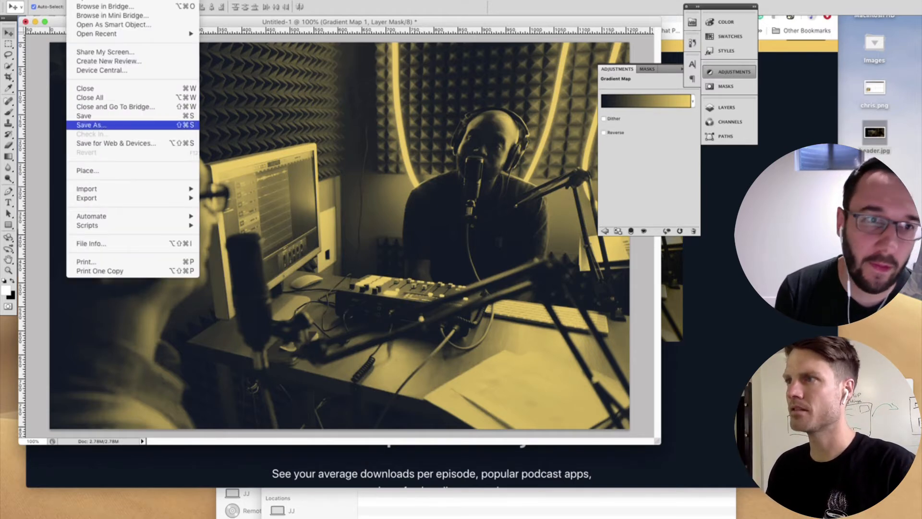
click(91, 125)
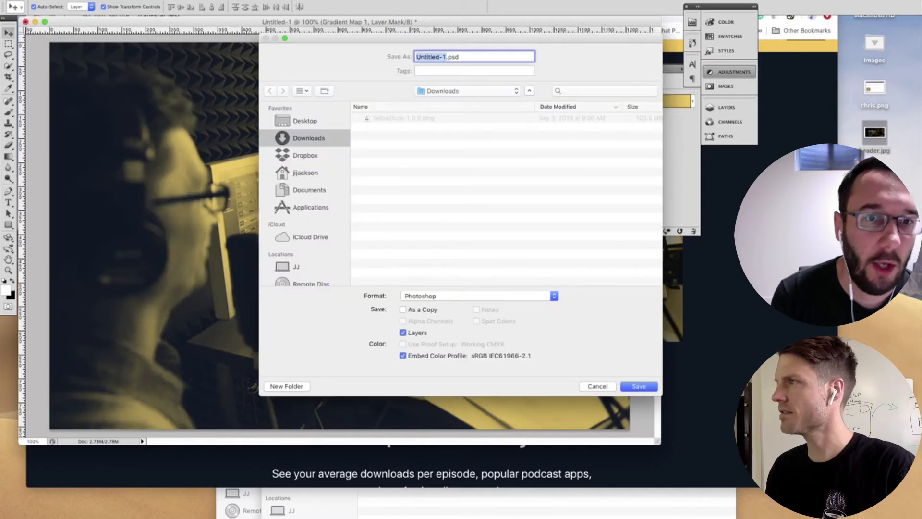
click(461, 91)
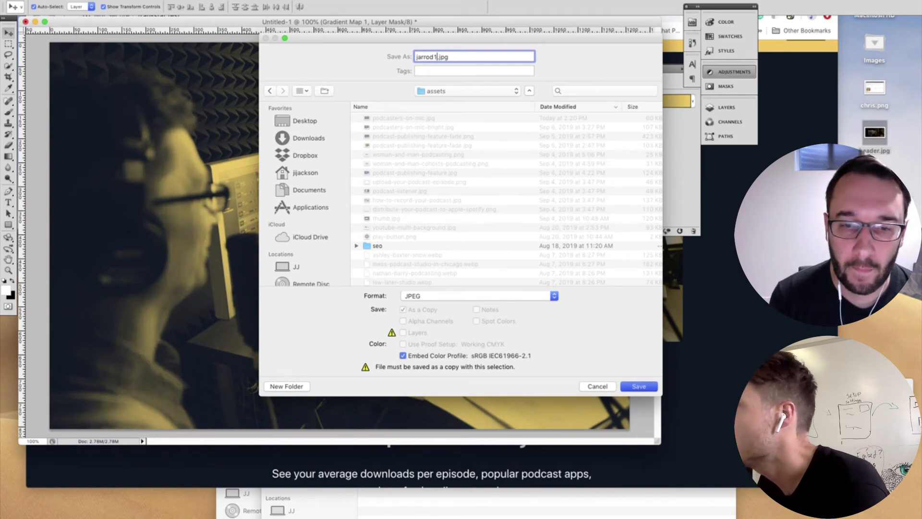
key(Return)
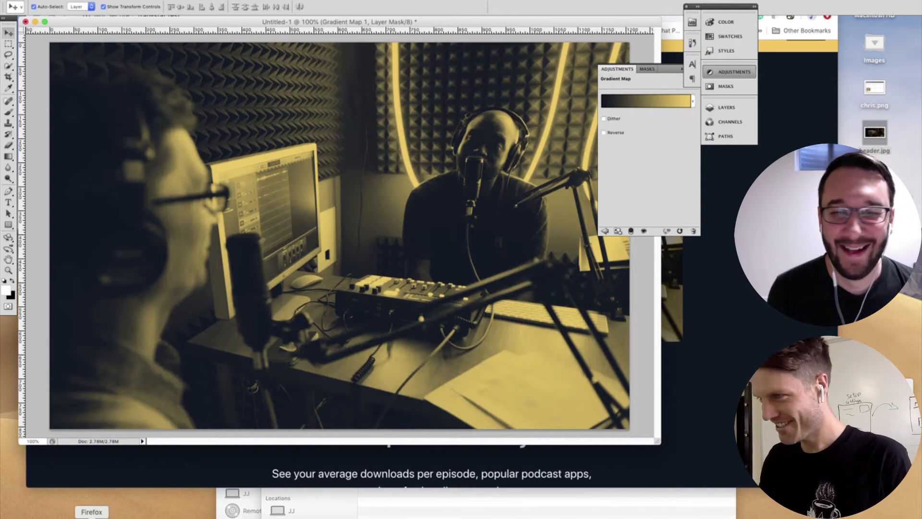
- Switch to Chrome, reload the tran-stat.test page and check how the headline reads over the new duotone hero image
click(281, 518)
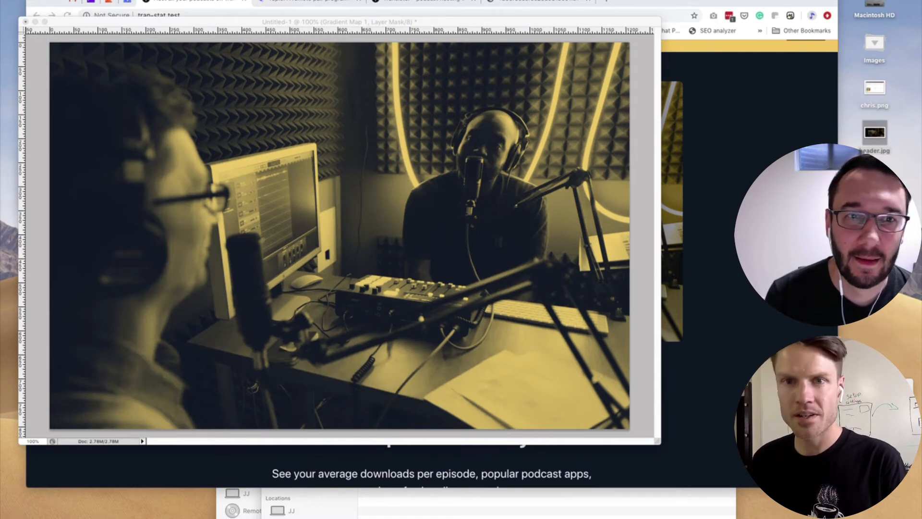
key(super+Tab)
key(super+r)
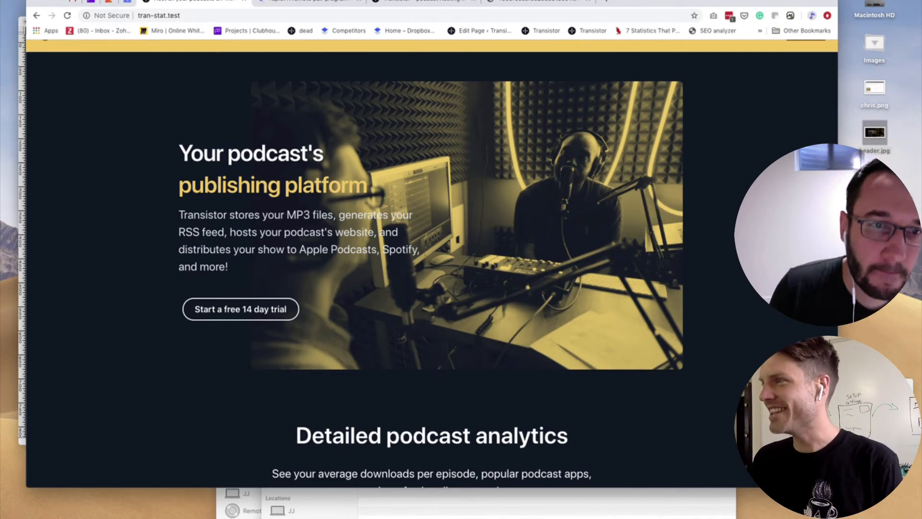
drag(368, 184, 267, 184)
click(268, 185)
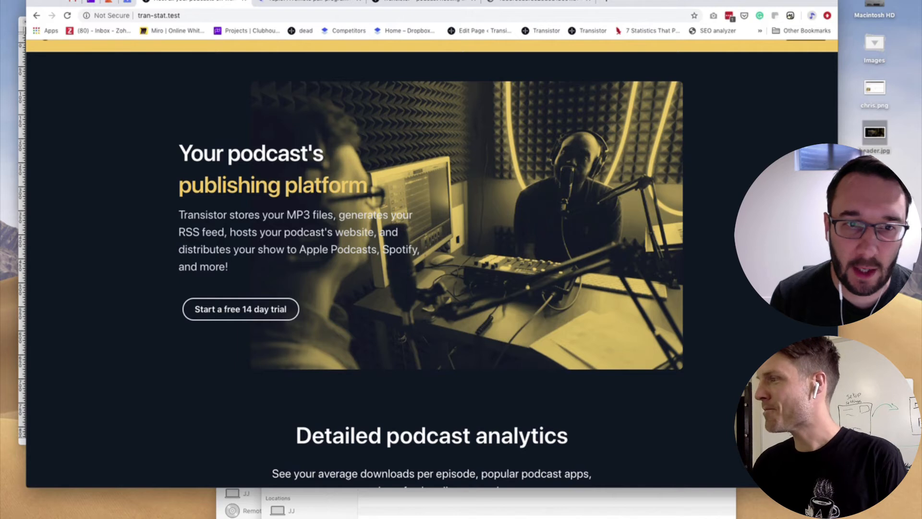
scroll(432, 259, up, 1)
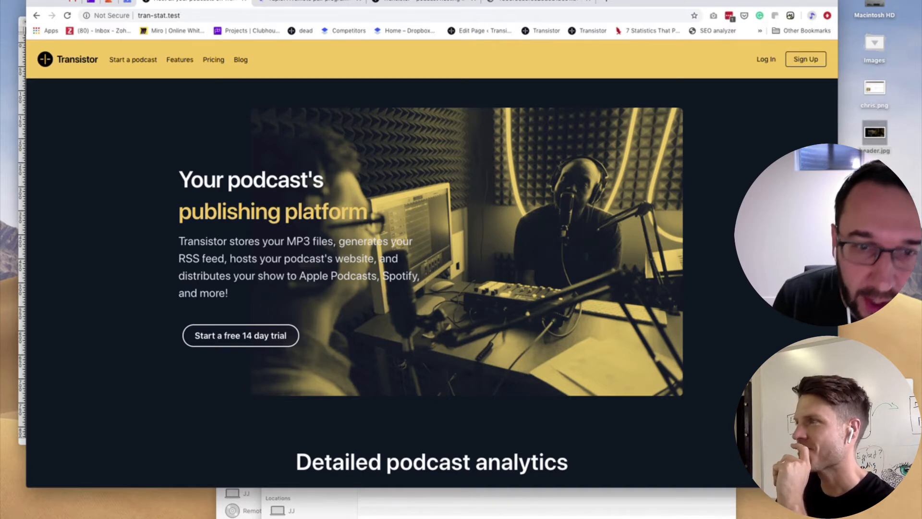
- Check the hero paragraph's legibility over the photo, then reload the page to compare it with the dimmed hero image
drag(180, 241, 231, 294)
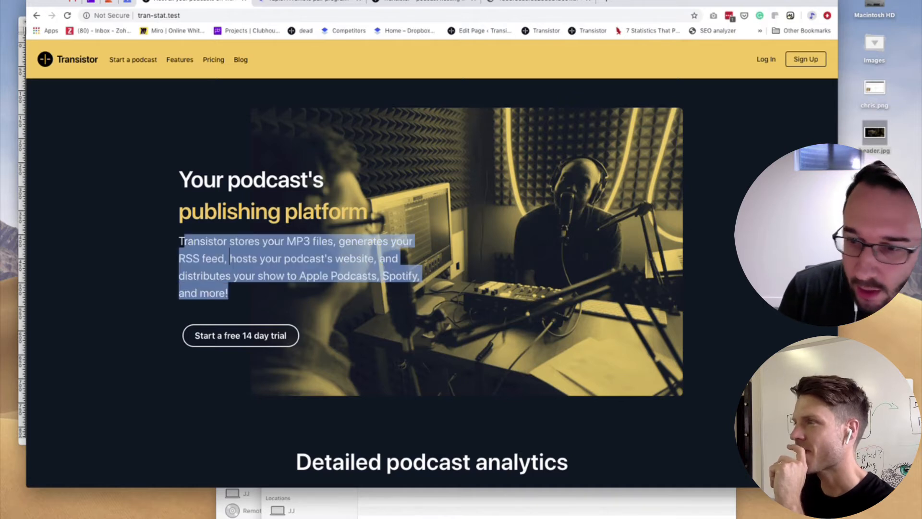
click(236, 295)
scroll(433, 263, down, 1)
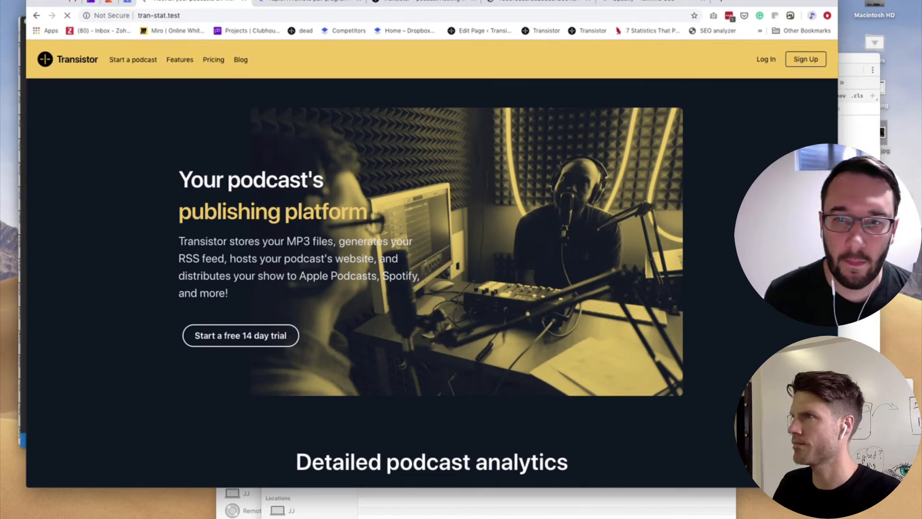
key(super+r)
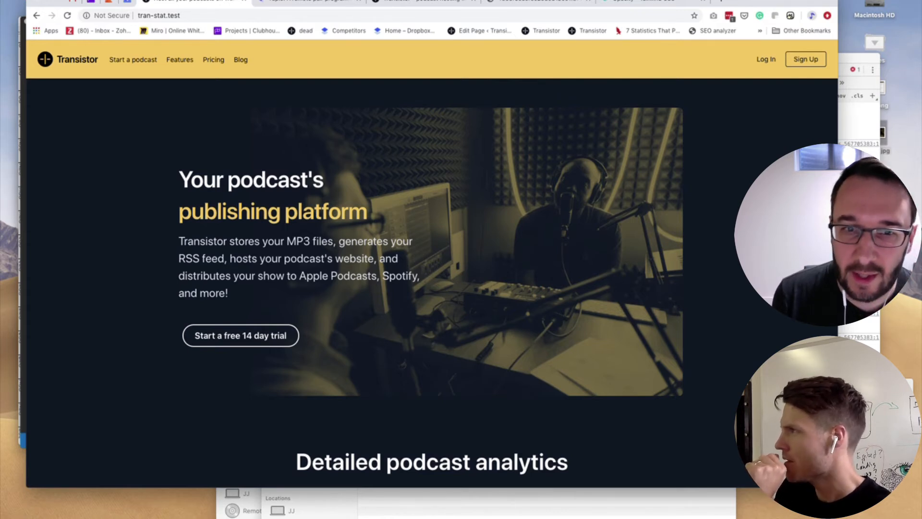
mouse_move(838, 269)
mouse_down()
mouse_move(791, 269)
mouse_move(848, 269)
mouse_up()
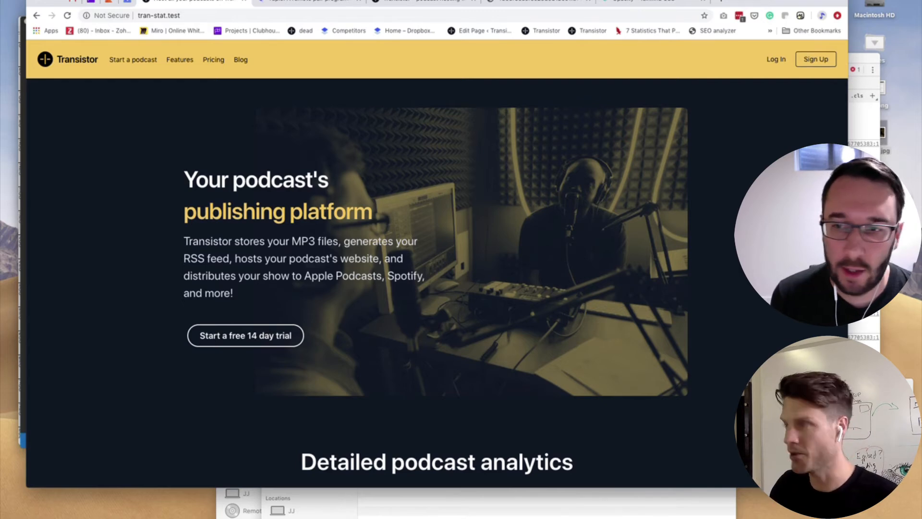
- Switch to VS Code, remove opacity: 0.5 from the jarrod1.jpg image style in homepage-embed.html and save the file
key(super+Tab)
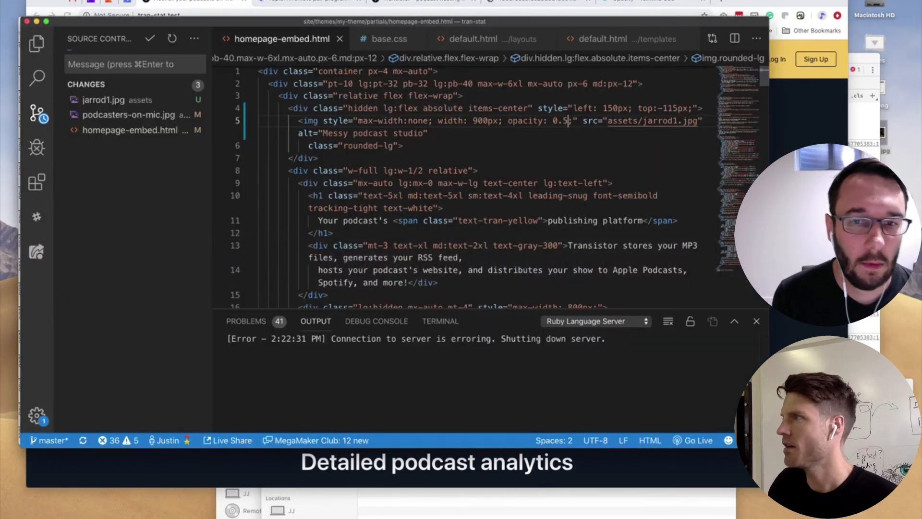
drag(512, 121, 573, 122)
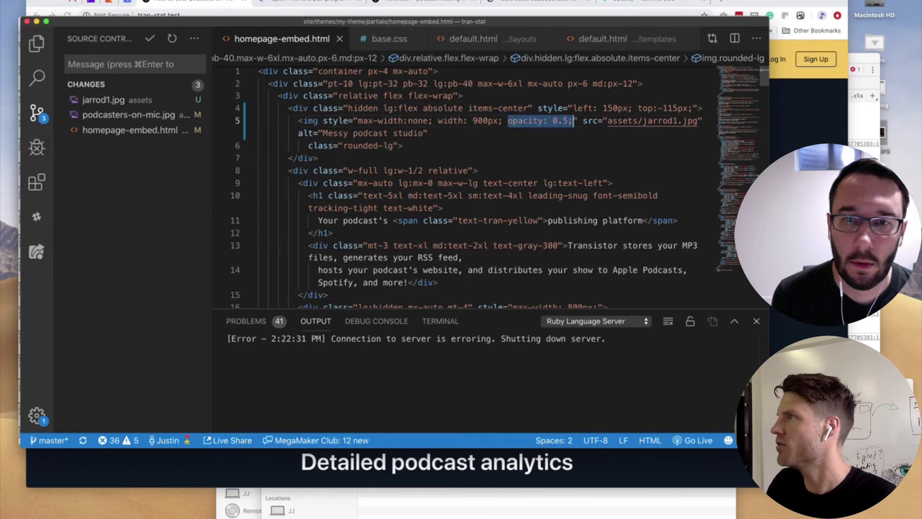
key(BackSpace)
key(BackSpace)
key(super+s)
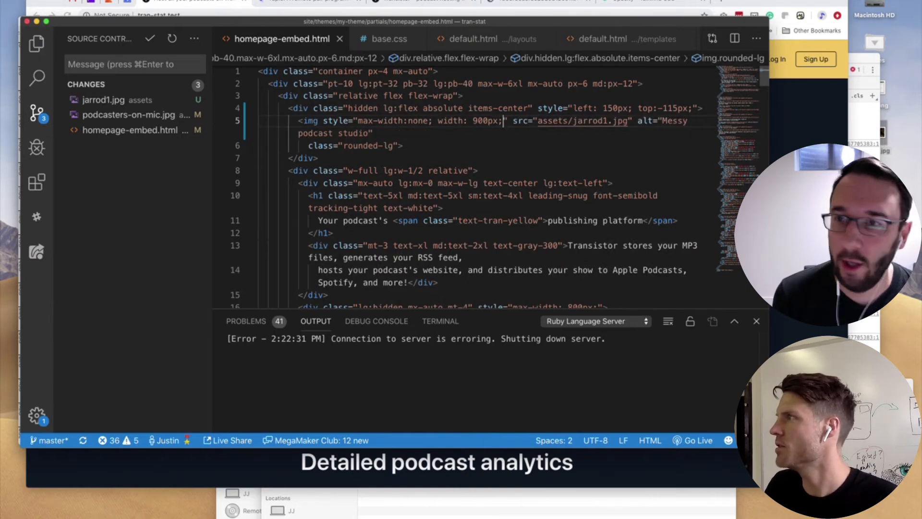
- Return to Chrome and reload tran-stat.test to view the hero image without the opacity setting
scroll(481, 187, down, 15)
scroll(608, 150, up, 5)
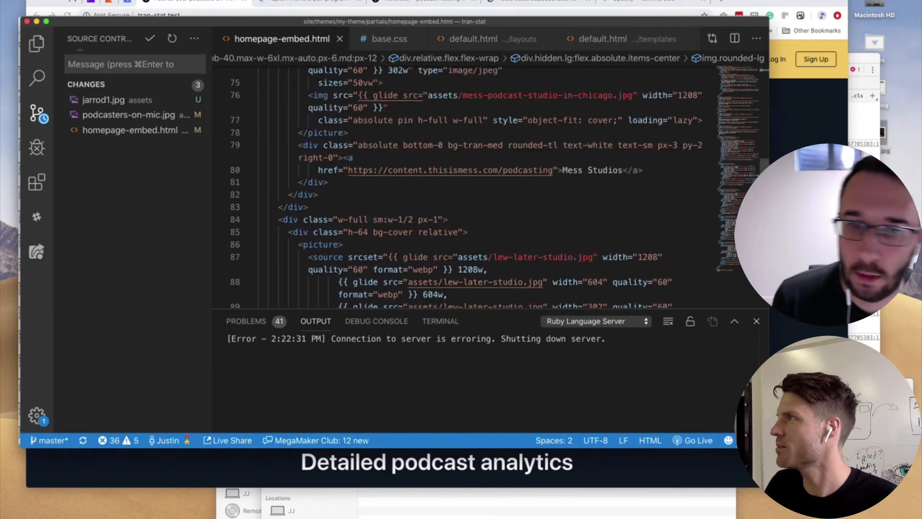
click(609, 150)
key(super+Tab)
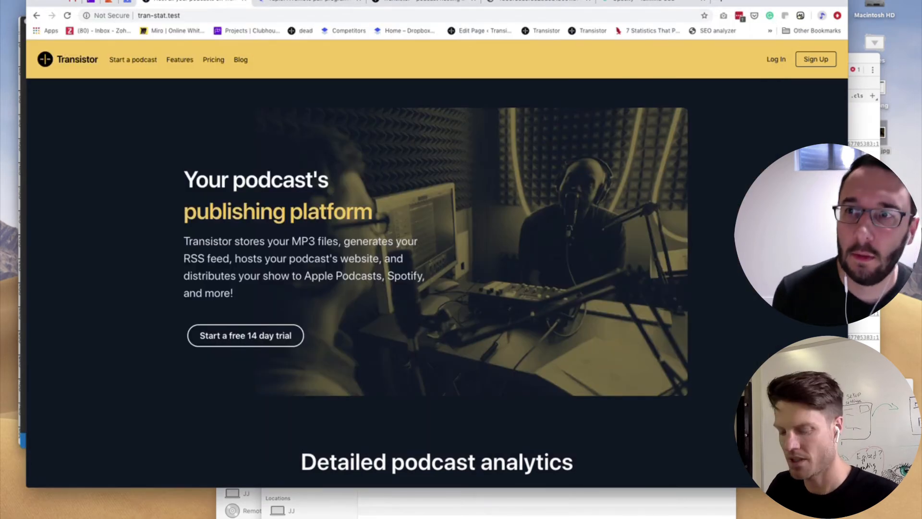
key(super+r)
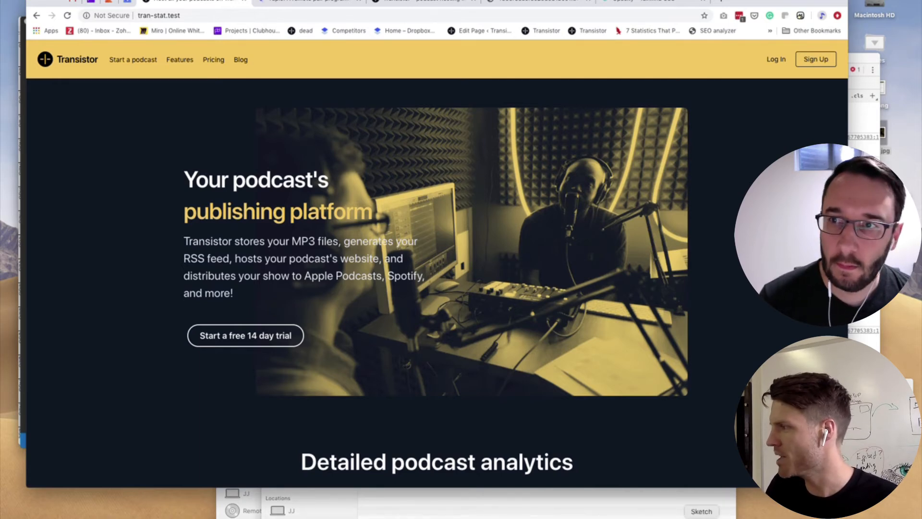
- Switch to Photoshop, enlarge the duotone document's window and move the panel dock clear of the photo
click(701, 518)
key(super+BackSpace)
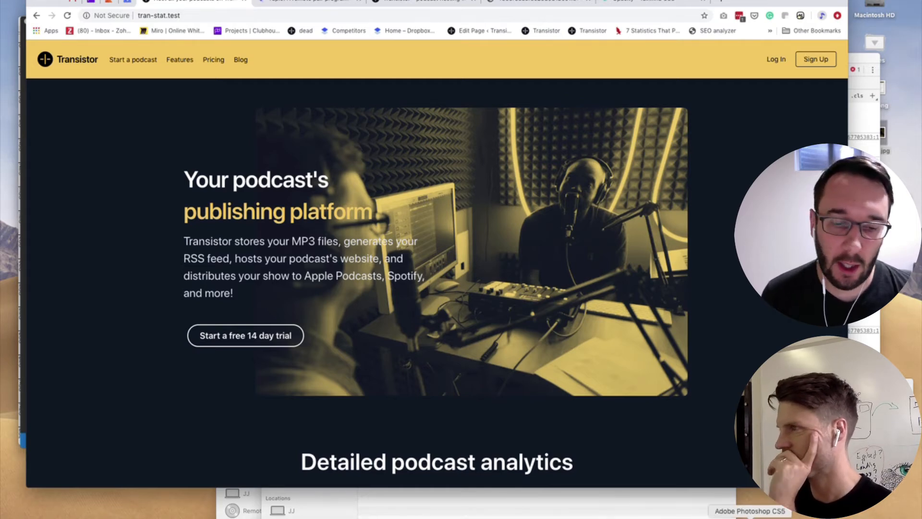
click(750, 518)
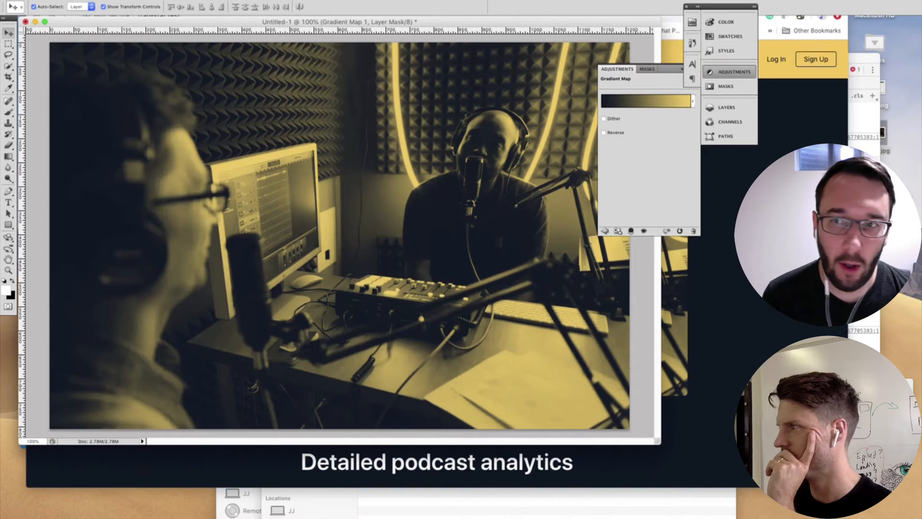
drag(657, 441, 775, 471)
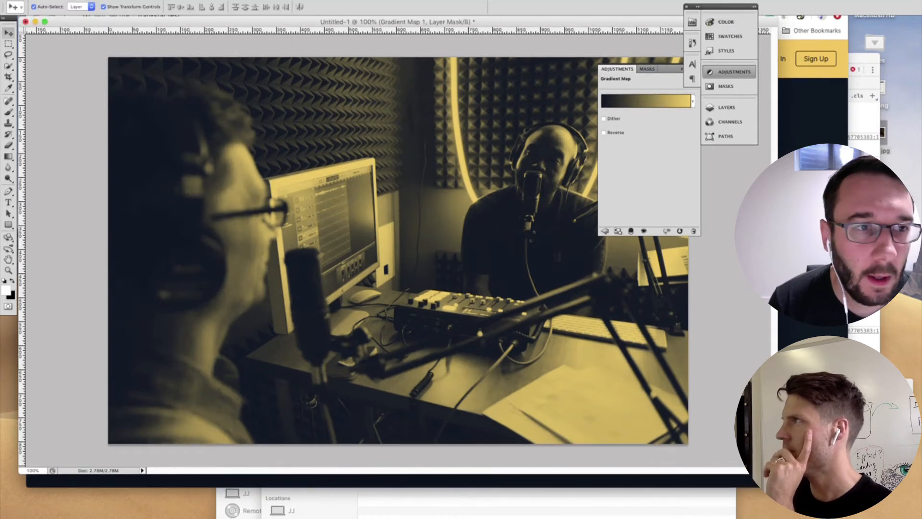
drag(728, 6, 839, 19)
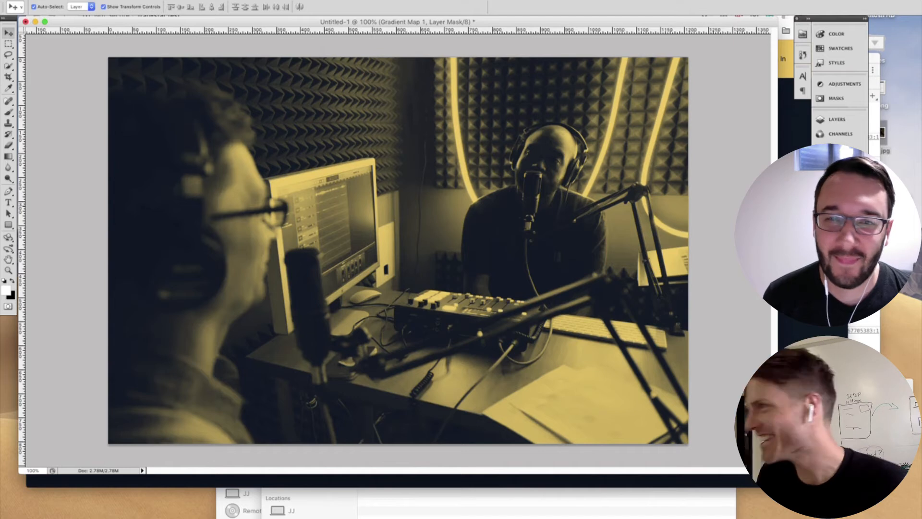
- Show the document's layers and add a layer mask to the photo layer, Layer 1
click(412, 245)
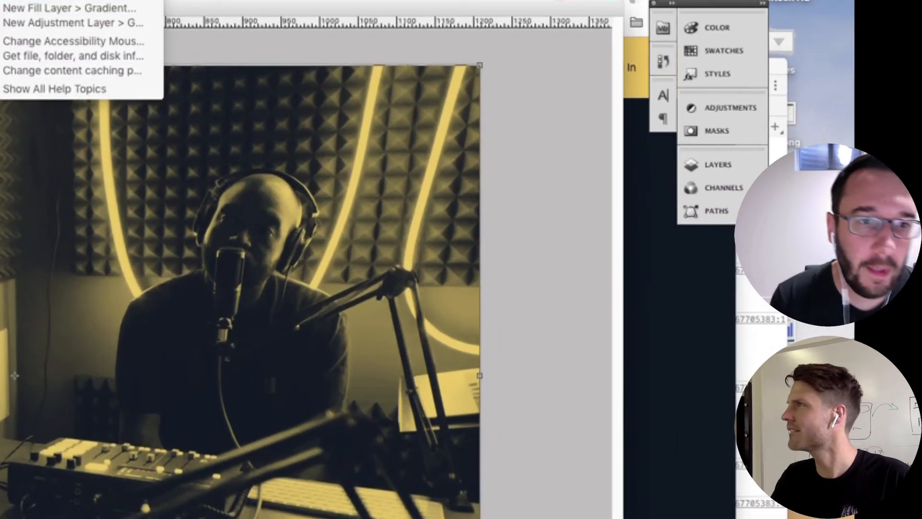
key(Escape)
click(718, 165)
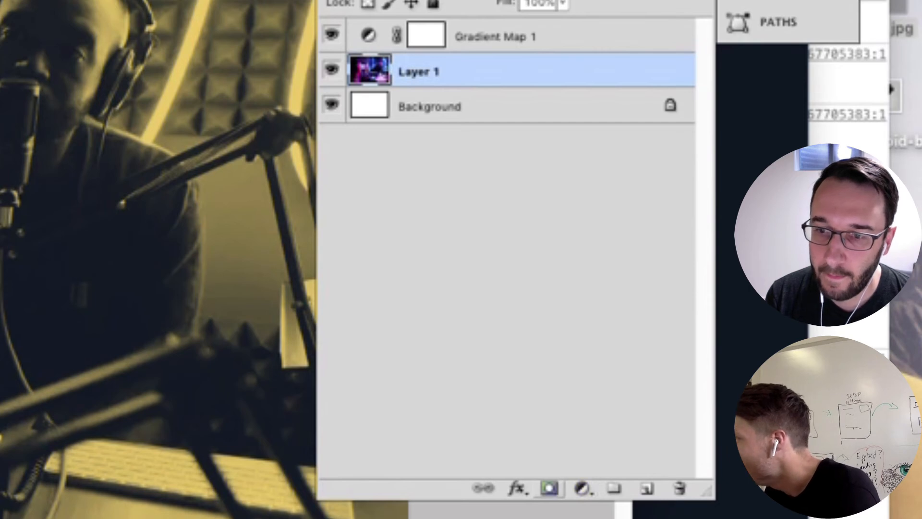
click(549, 488)
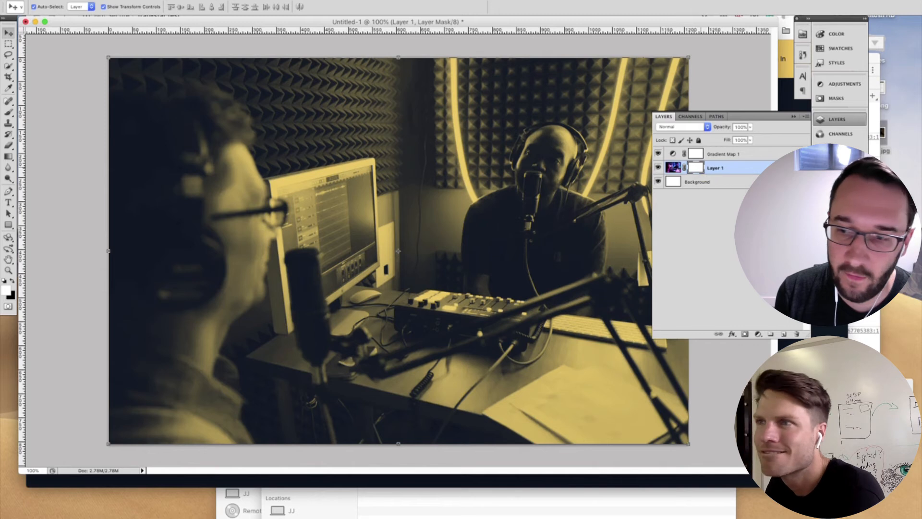
- Fade out the photo's left side by drawing a short horizontal black-to-white gradient on Layer 1's mask with the Gradient tool
key(g)
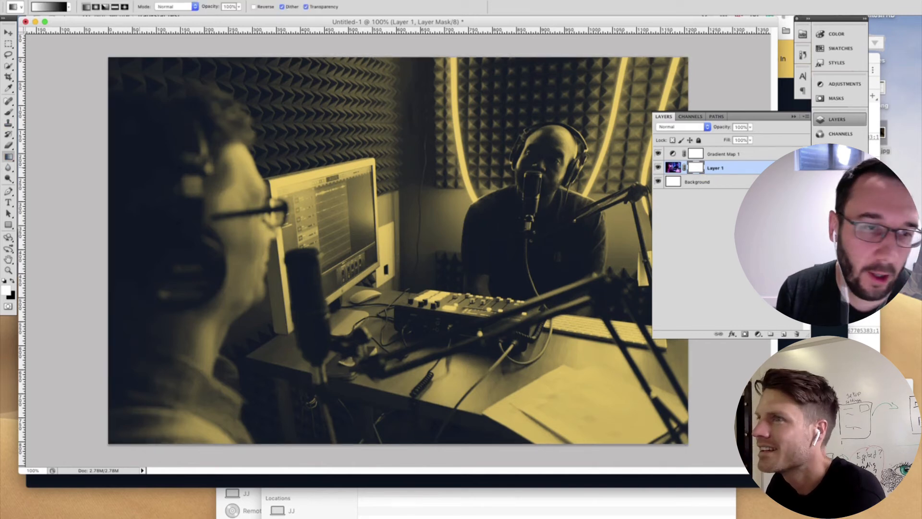
drag(127, 258, 346, 256)
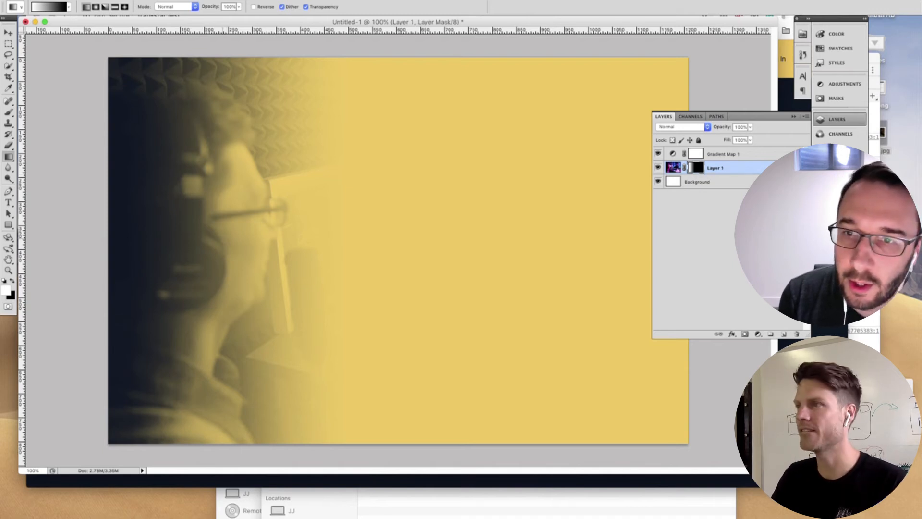
key(ctrl+z)
drag(227, 243, 157, 244)
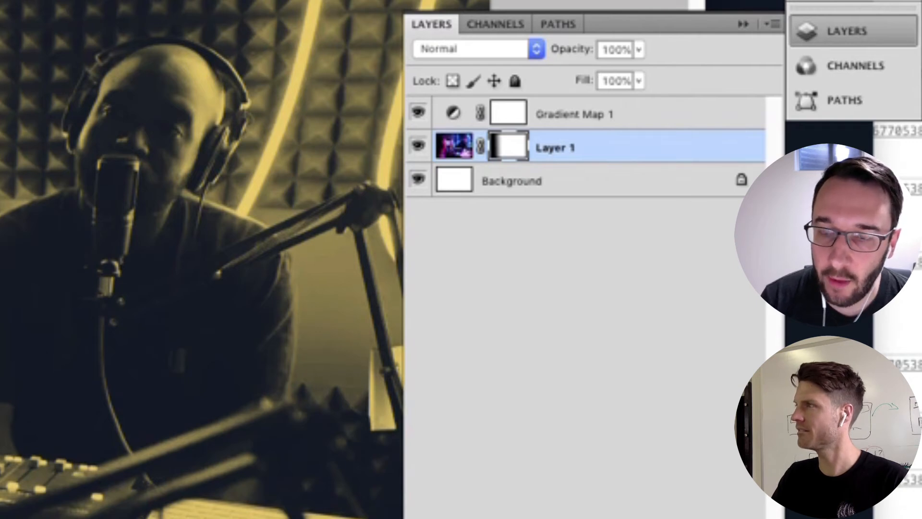
- Select the Gradient Map 1 adjustment layer and hide it
click(575, 114)
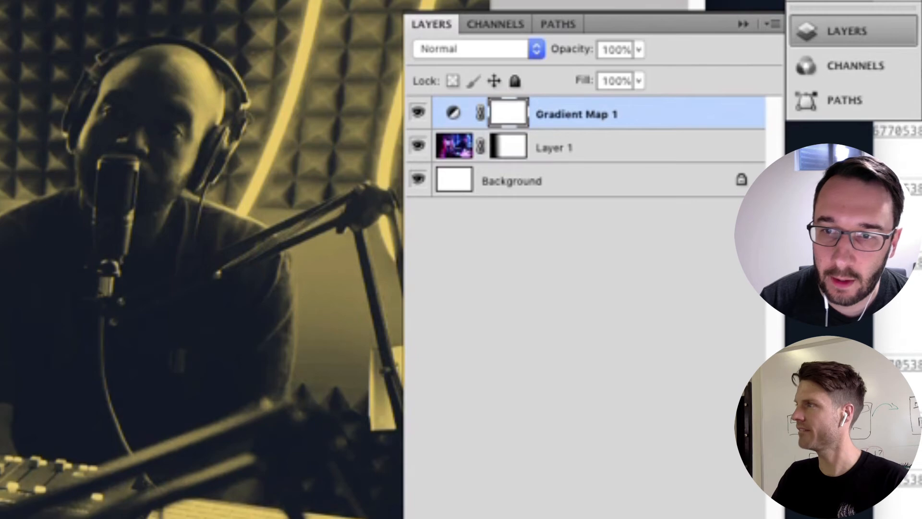
click(418, 113)
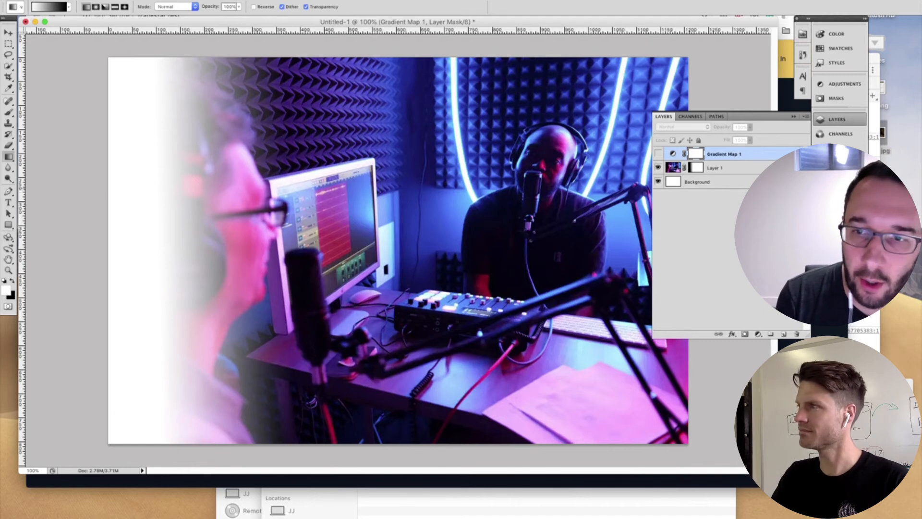
click(674, 182)
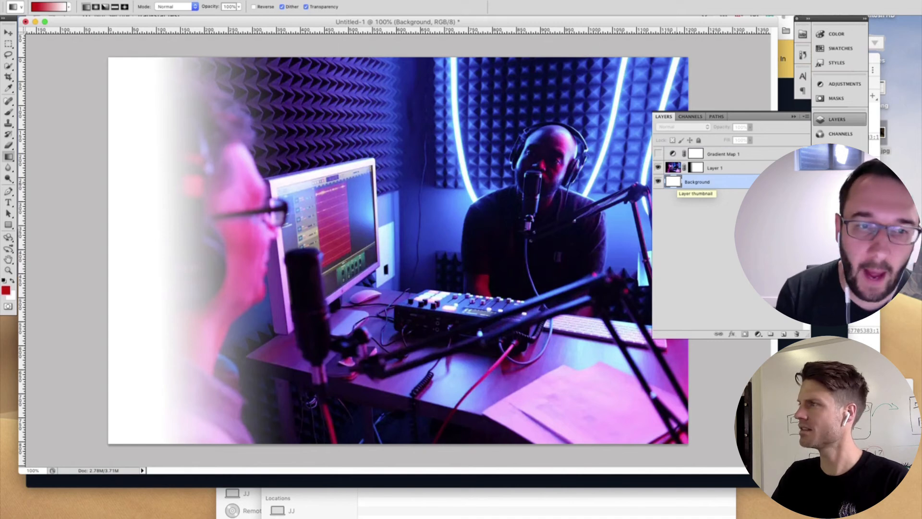
double_click(674, 183)
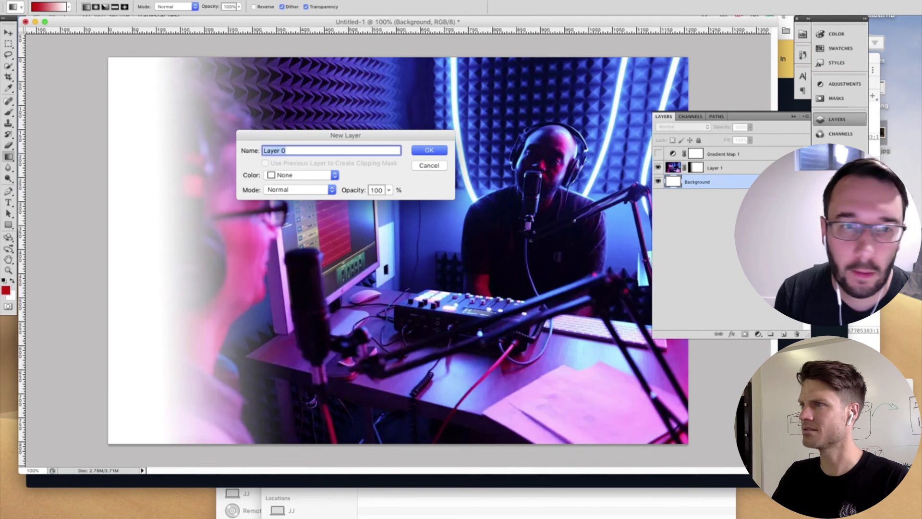
click(301, 175)
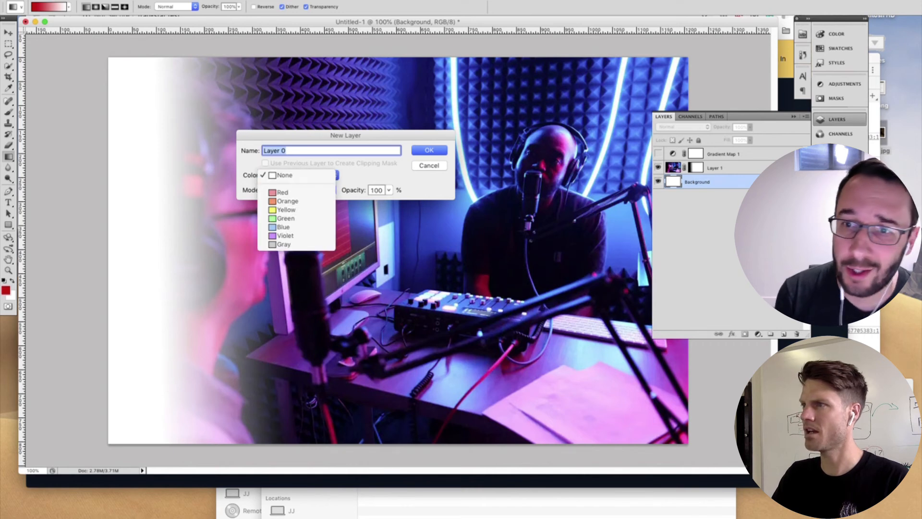
key(Escape)
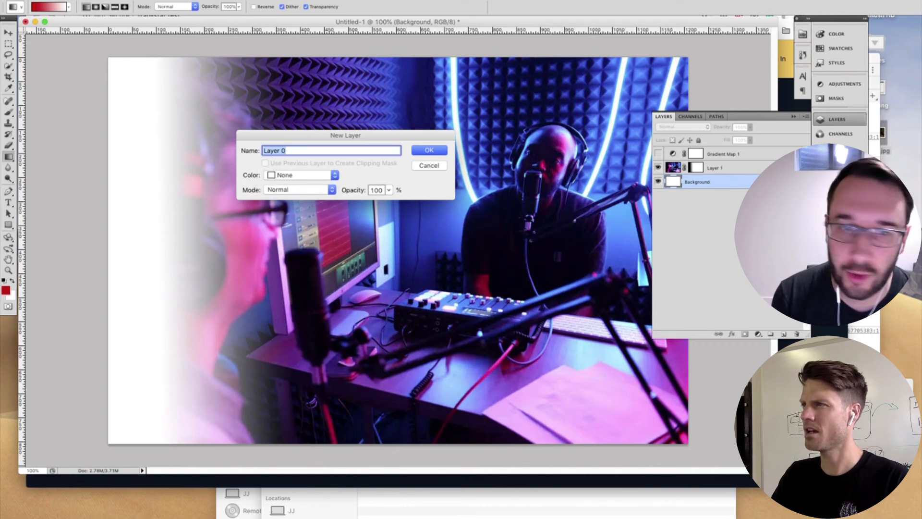
click(300, 175)
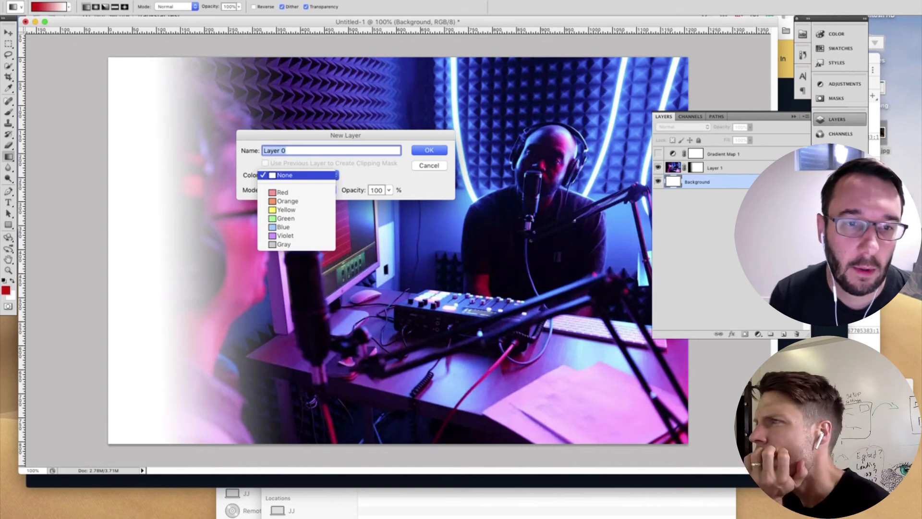
key(Escape)
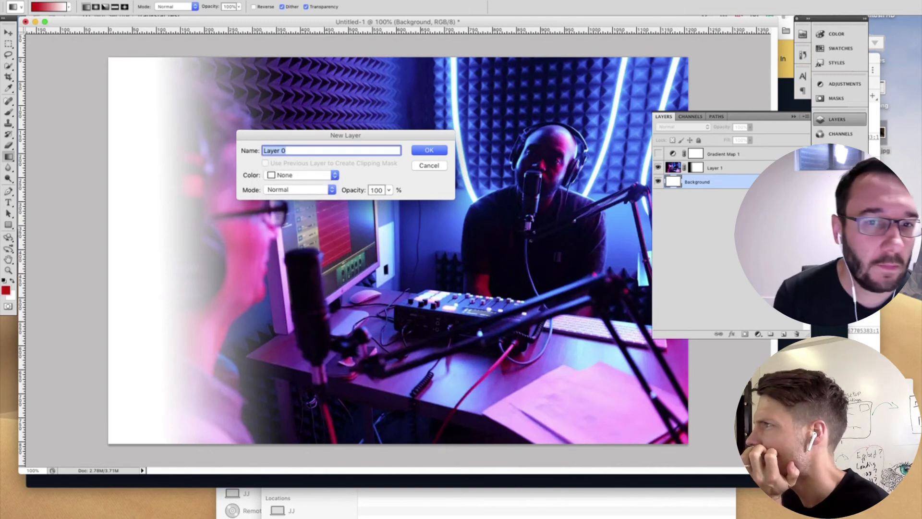
key(Escape)
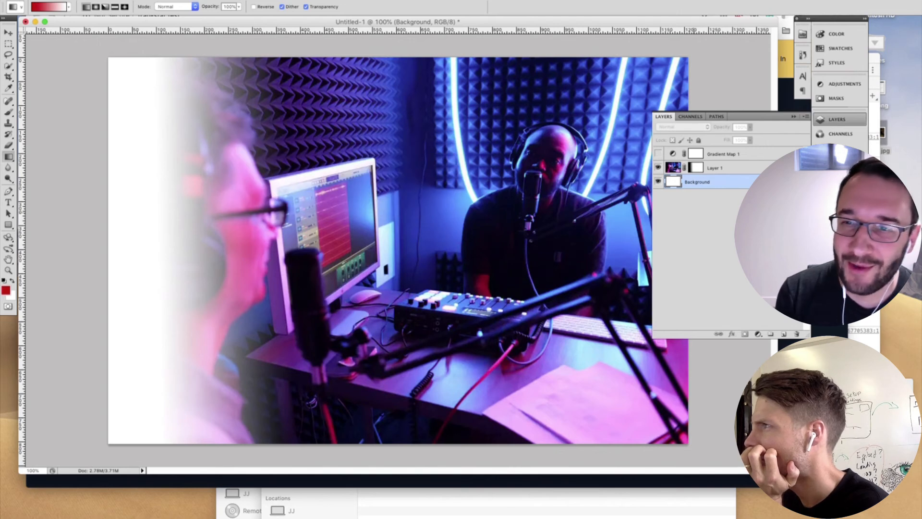
click(699, 240)
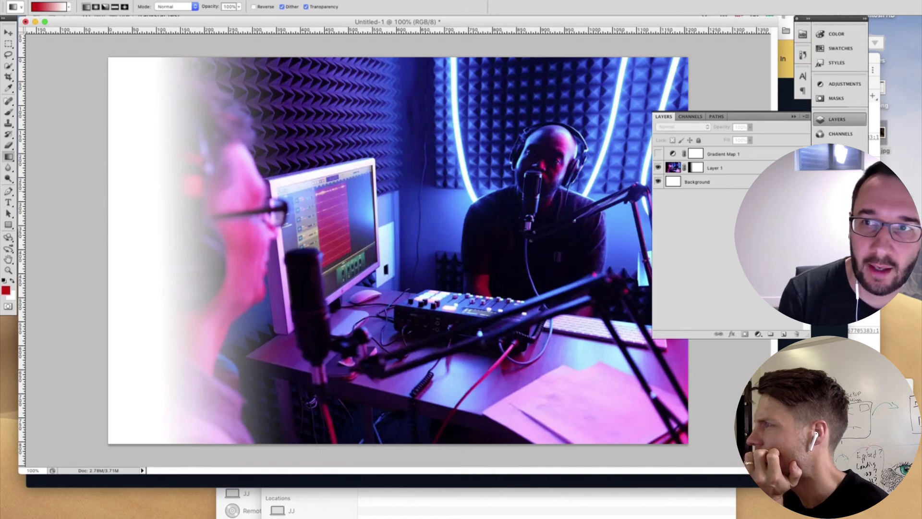
- Fill the Background layer with black using the Paint Bucket and show the Gradient Map 1 layer again
click(711, 182)
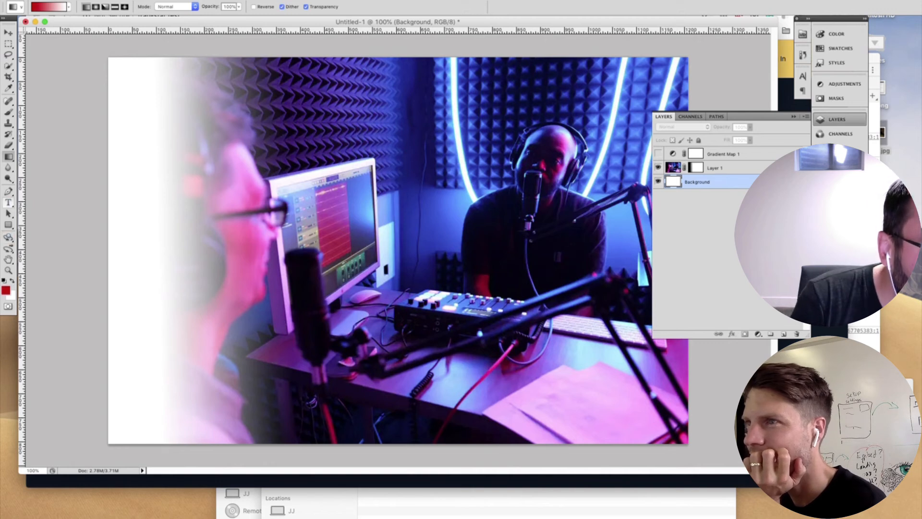
key(shift+g)
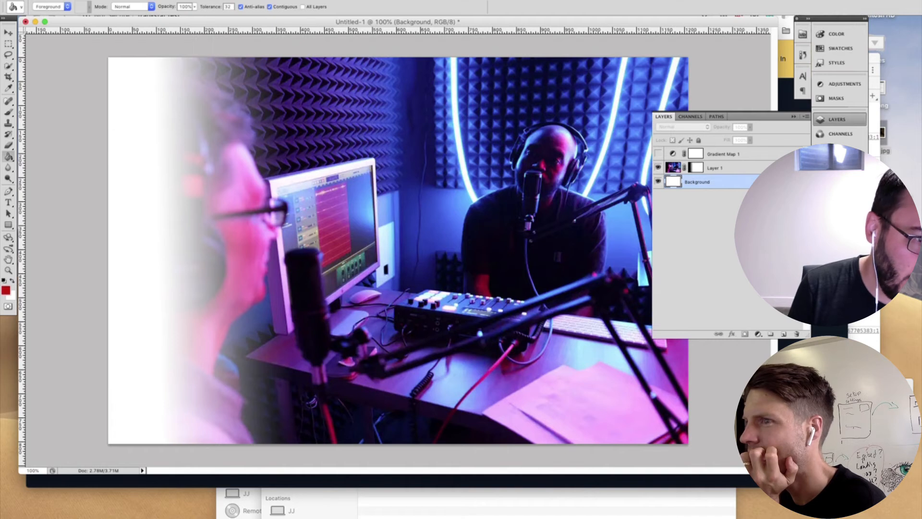
click(5, 290)
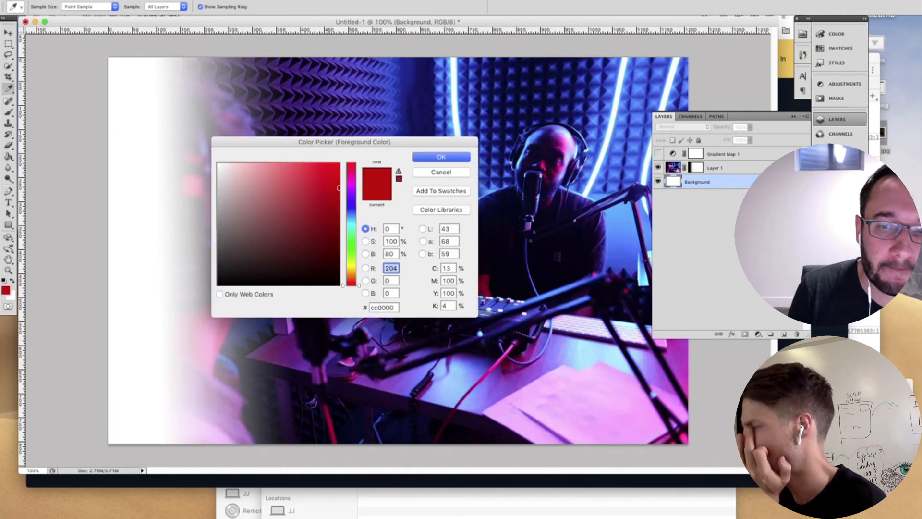
click(630, 518)
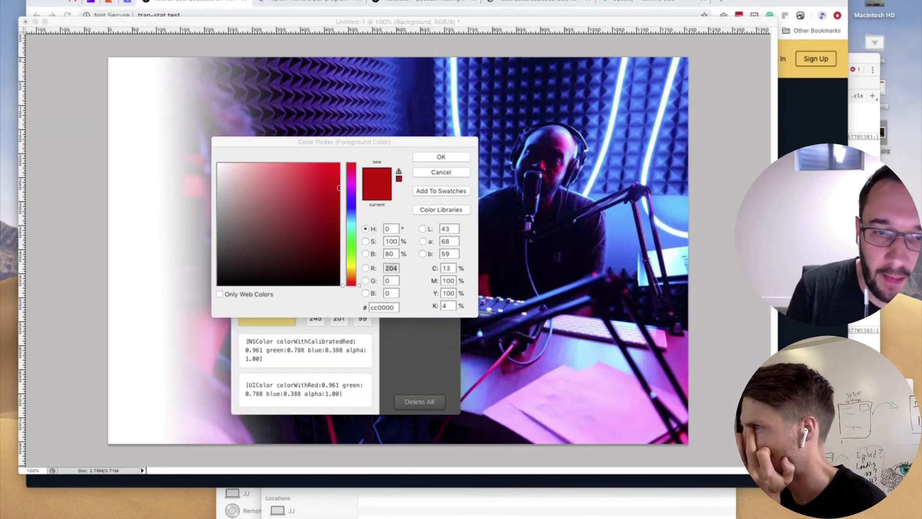
key(super+Tab)
drag(339, 187, 340, 285)
key(Return)
key(g)
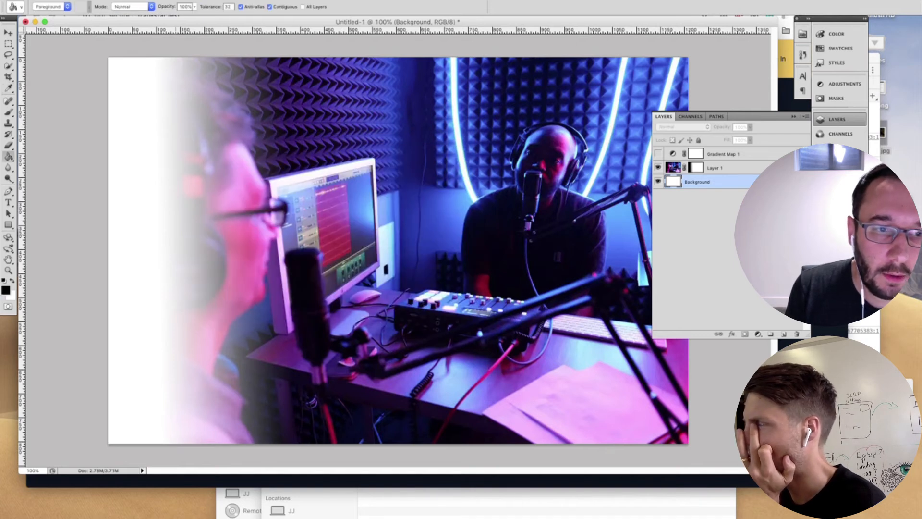
click(139, 216)
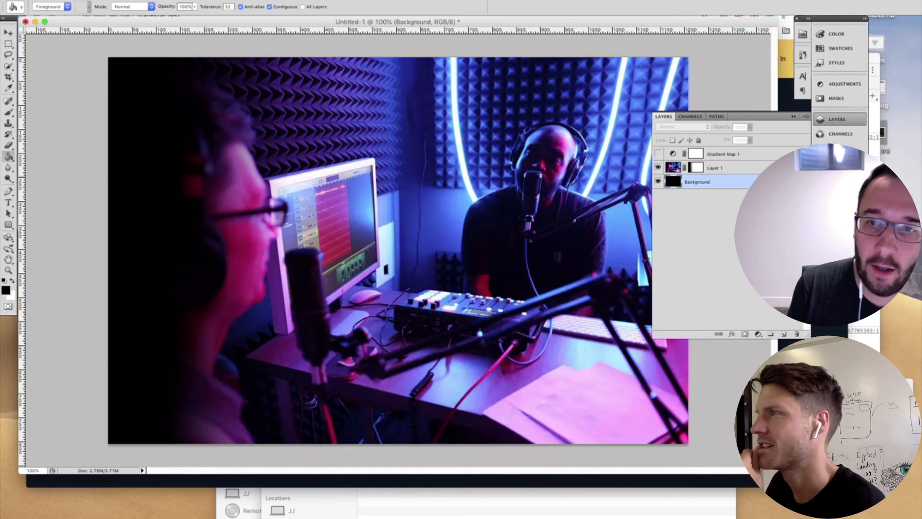
click(658, 153)
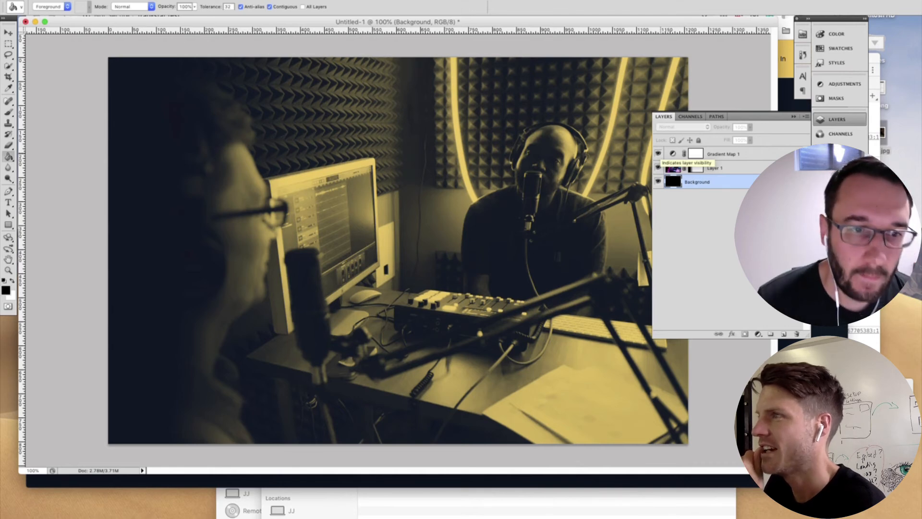
click(696, 168)
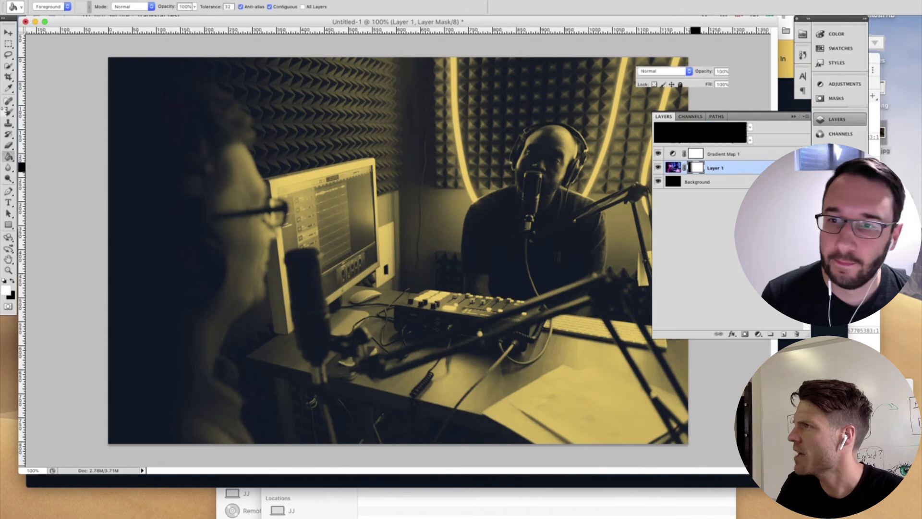
double_click(696, 167)
key(Return)
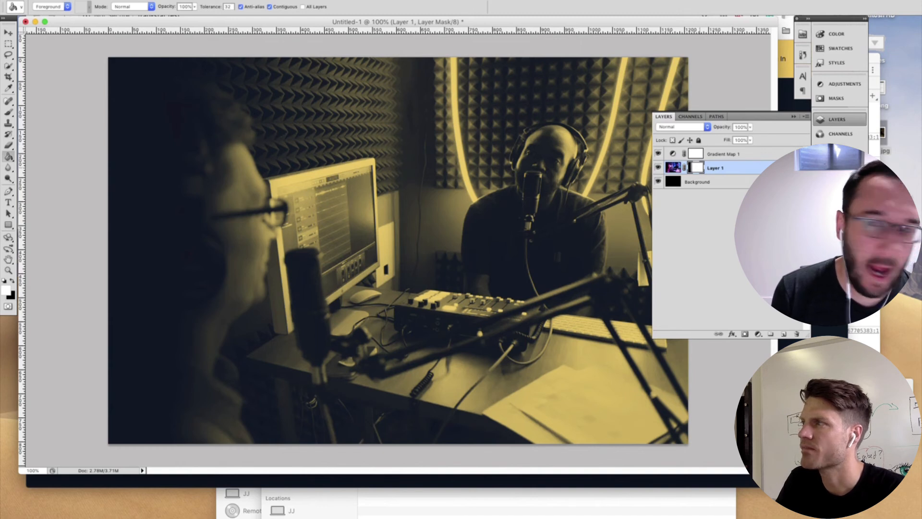
key(super+a)
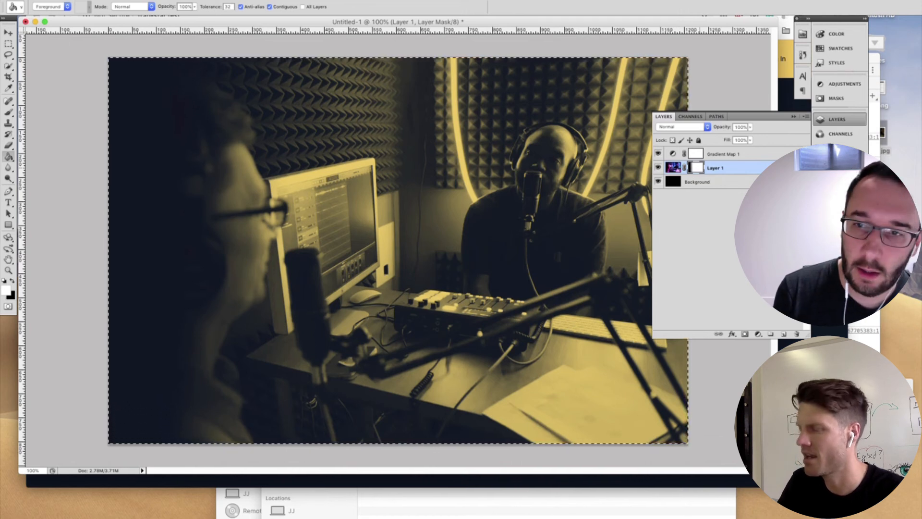
key(Delete)
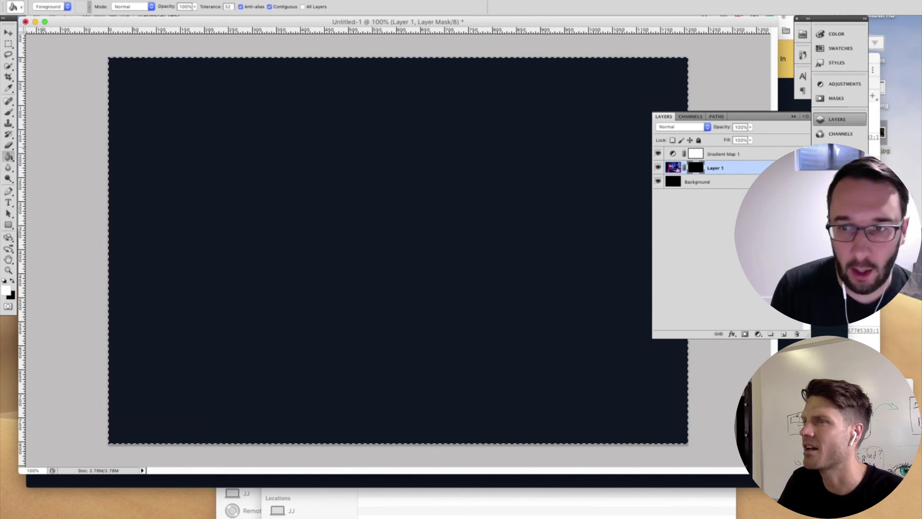
key(super+z)
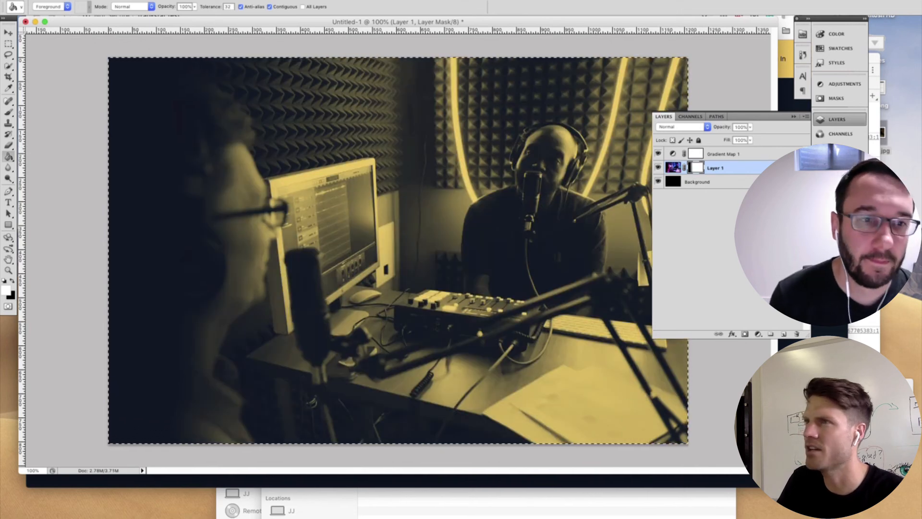
- Save the faded duotone image with Save As, switch to Chrome and reload the homepage at tran-stat.test
click(72, 1)
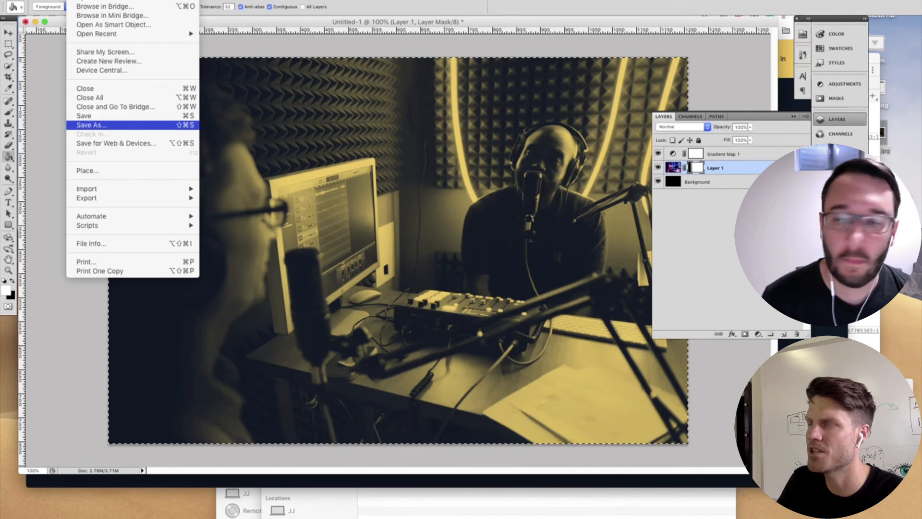
click(92, 126)
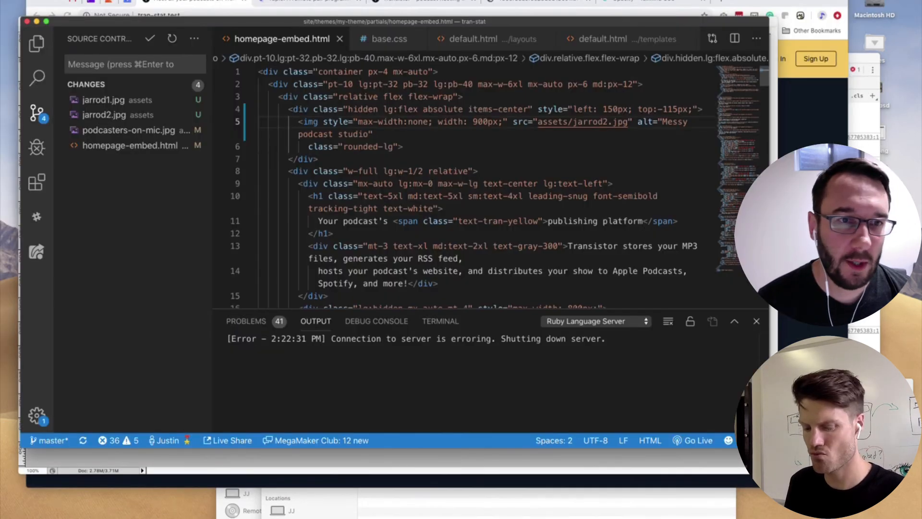
key(super+Tab)
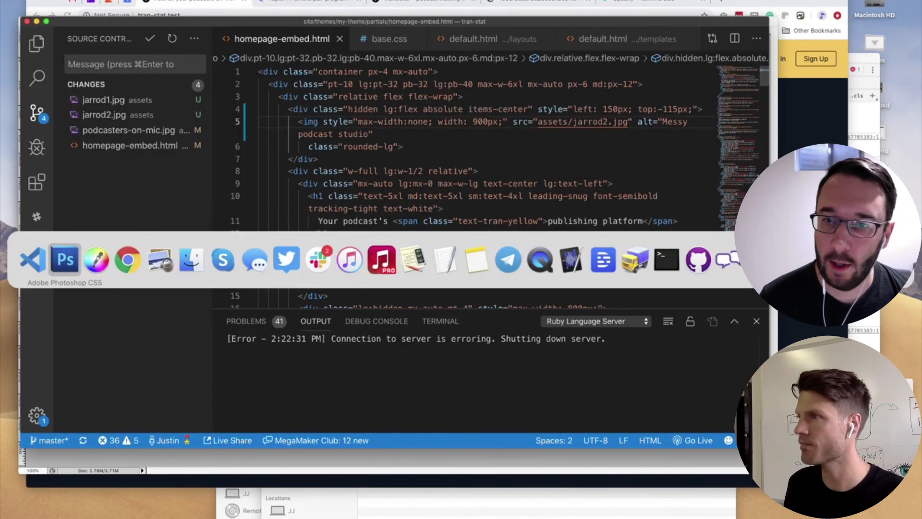
key(super+Tab)
key(super+Tab)
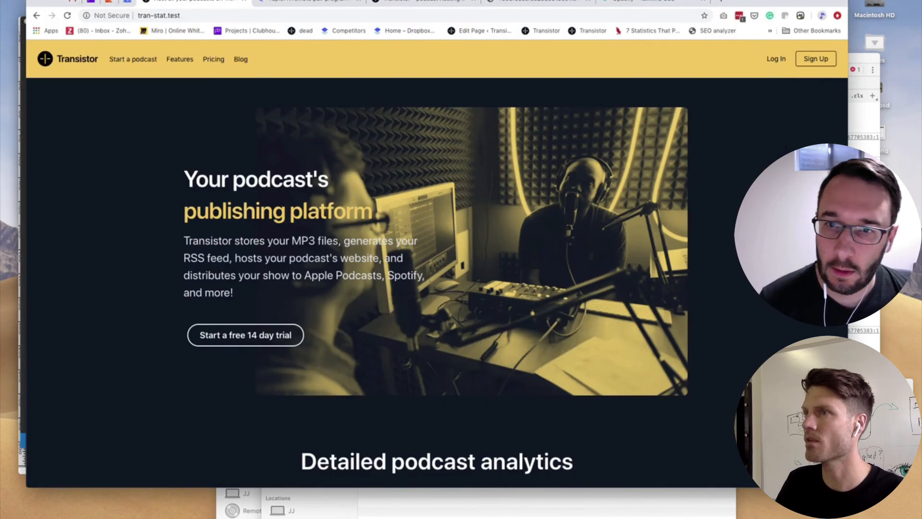
key(super+r)
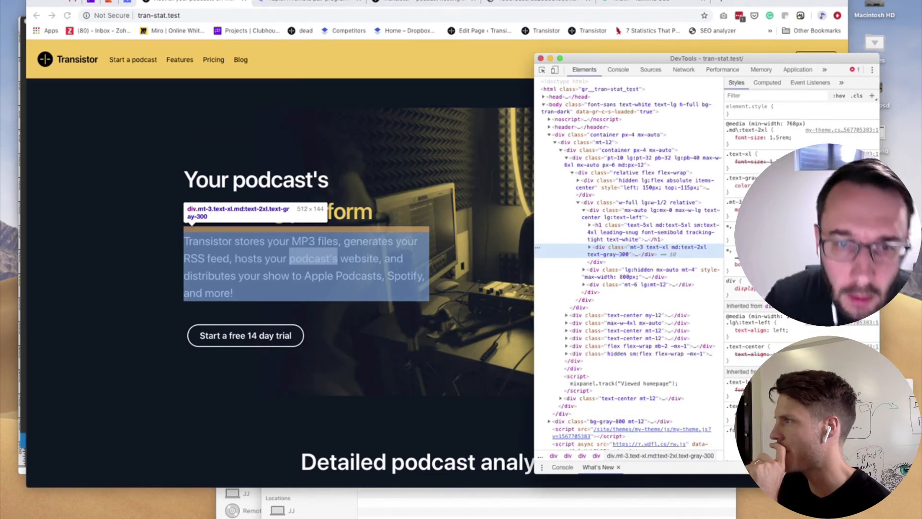
- Set the hero paragraph's text colour class to text-gray-100 in DevTools and check it on the page
double_click(667, 248)
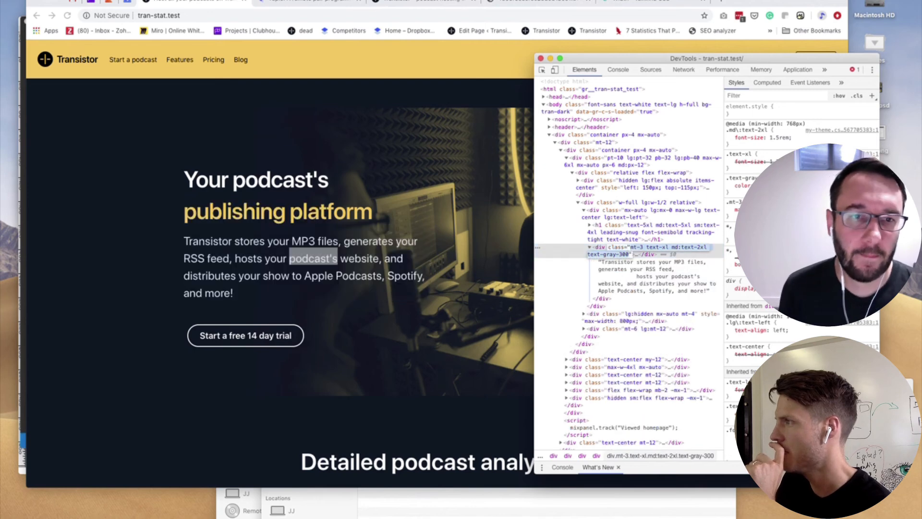
click(625, 254)
key(BackSpace)
text(1)
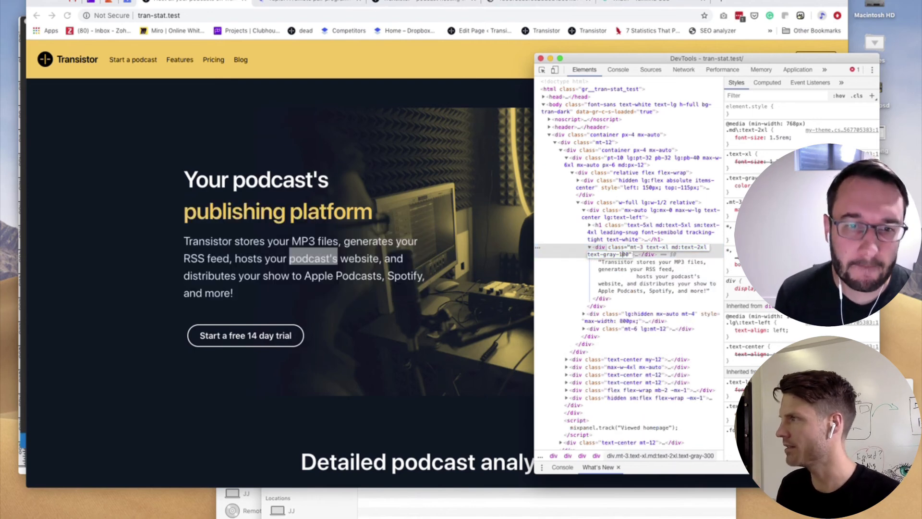
click(665, 214)
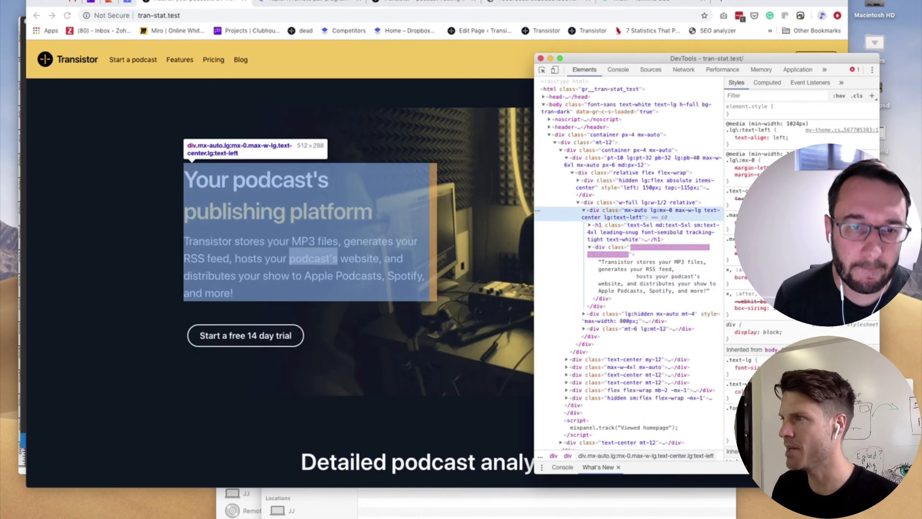
key(super+grave)
click(313, 258)
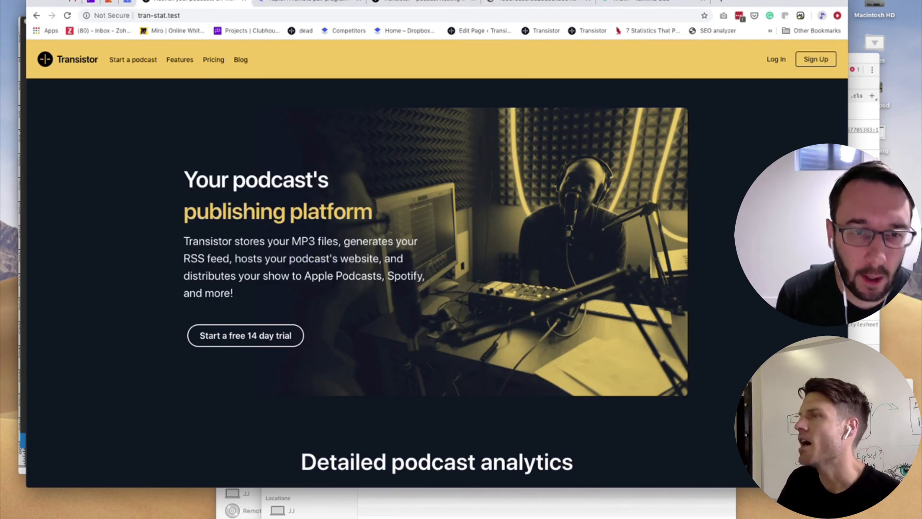
- Change the hero paragraph's colour class to text-white in DevTools and return to the page
key(super+grave)
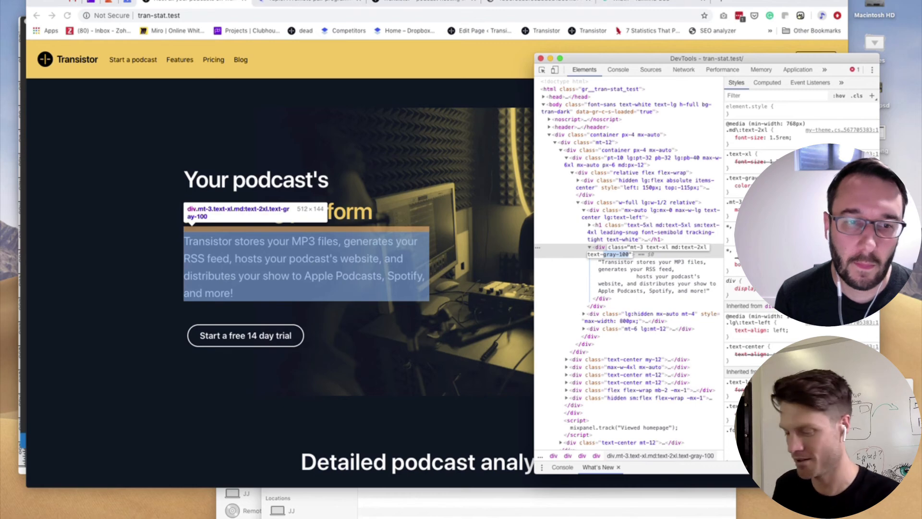
text(white)
click(653, 232)
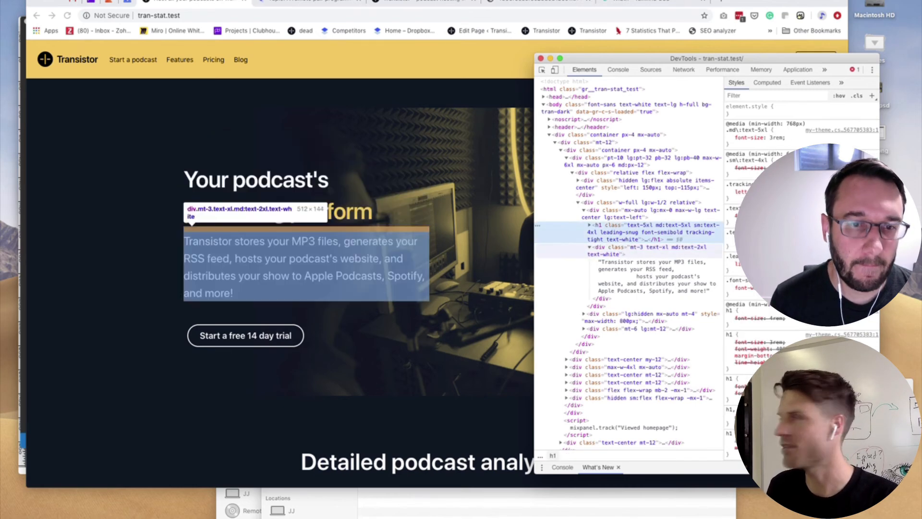
key(super+grave)
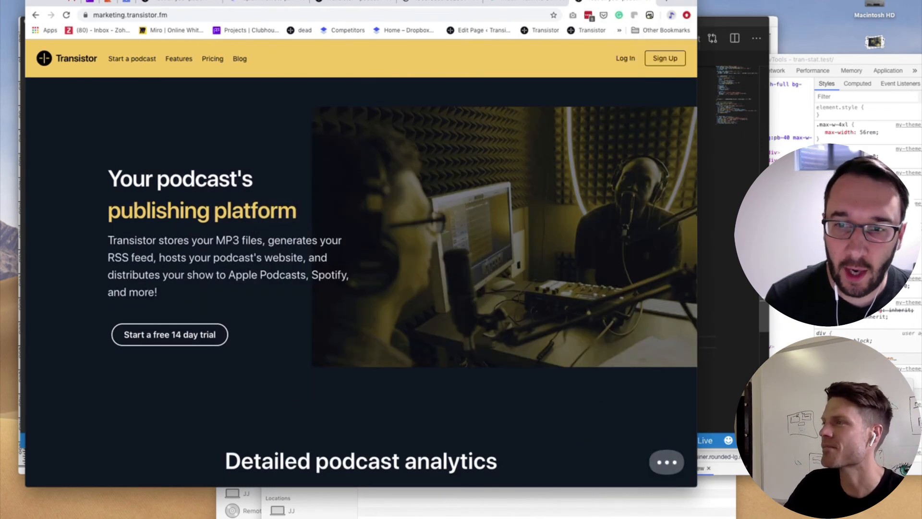
scroll(360, 264, down, 2)
scroll(360, 264, up, 2)
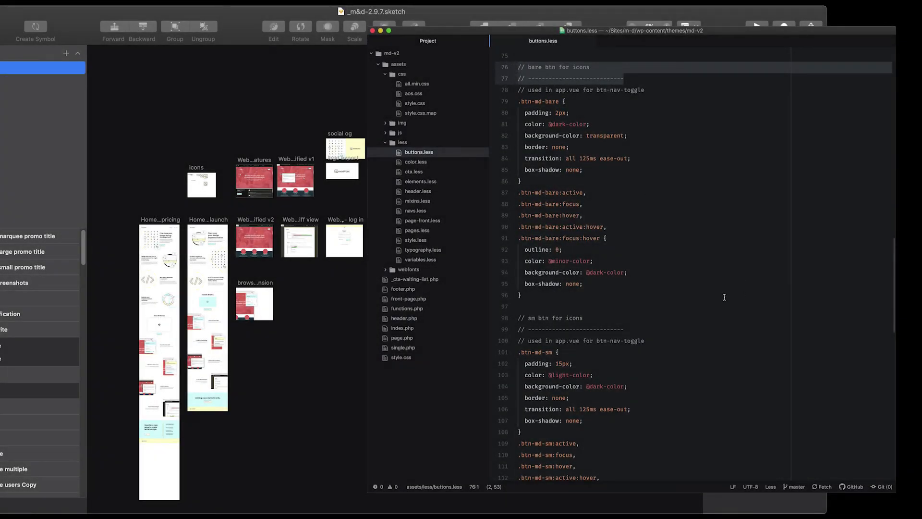
- In buttons.less, add a "bare btn for icons" comment header after the .btn-md.btn-lt rule and start a .btn-md-dk rule beneath it
scroll(724, 297, up, 7)
click(555, 381)
key(Return)
text(// bare btn for icons // ----------------------------)
key(Return)
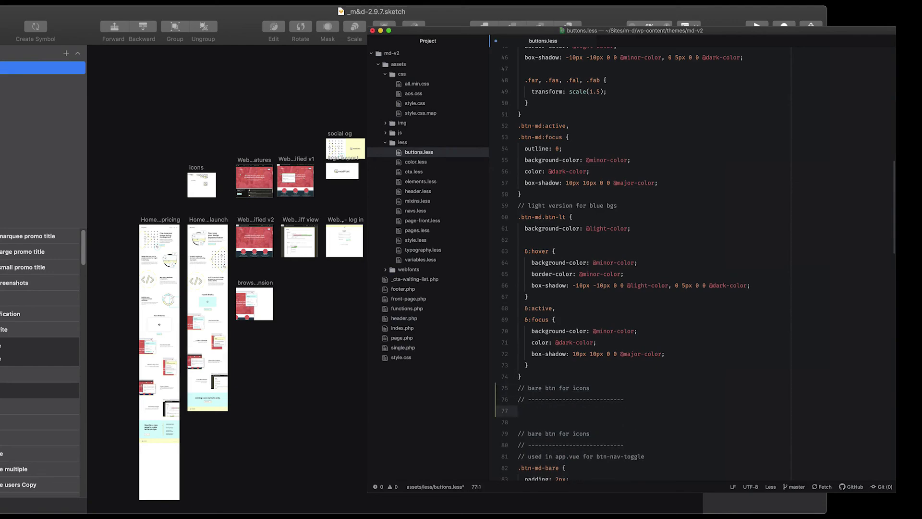
text(.btn-bare {)
key(Return)
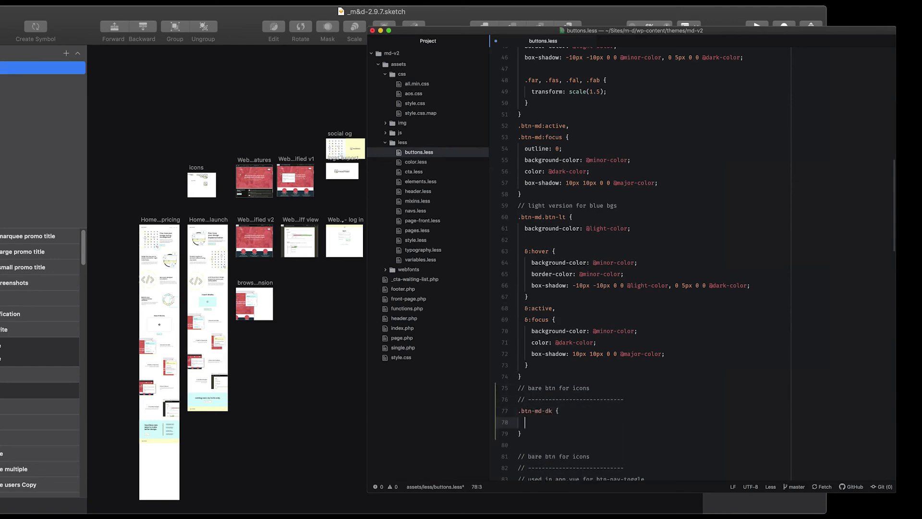
text(b)
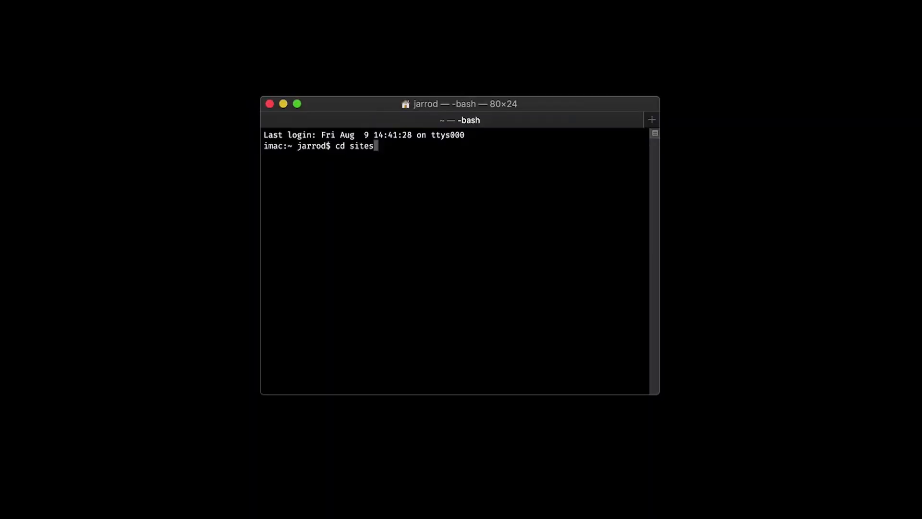
- Switch to Terminal, change to the sites folder and clone the hanetwork.git repository from GitHub
key(Return)
text(git clone https://github.com/jDrysdale/hanetwork.git)
key(Return)
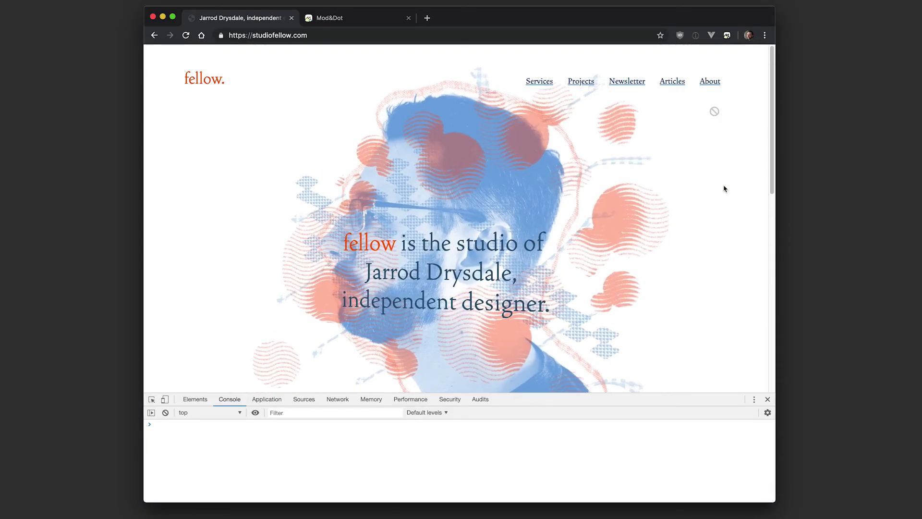
- On studiofellow.com in Chrome, start recording a Mod&Dot project named "homepage edits" and disable the page's JavaScript
click(727, 35)
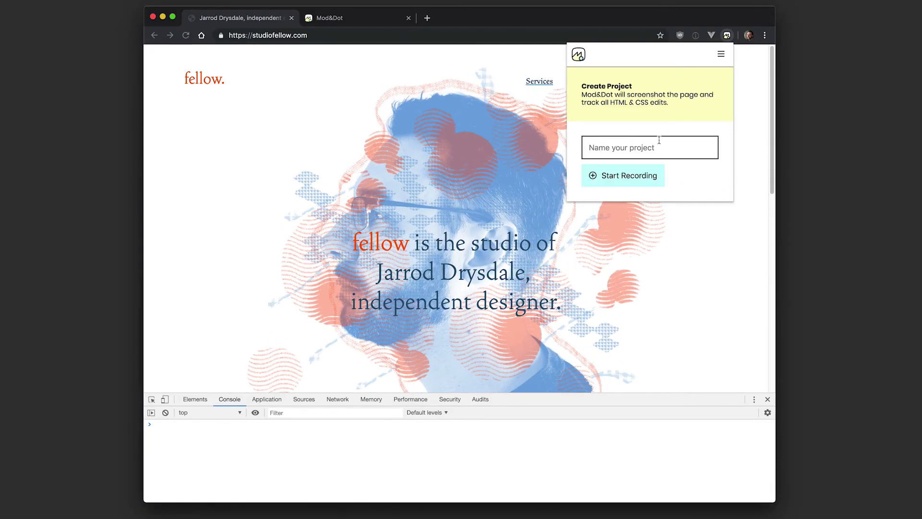
text(homepage edits)
click(629, 176)
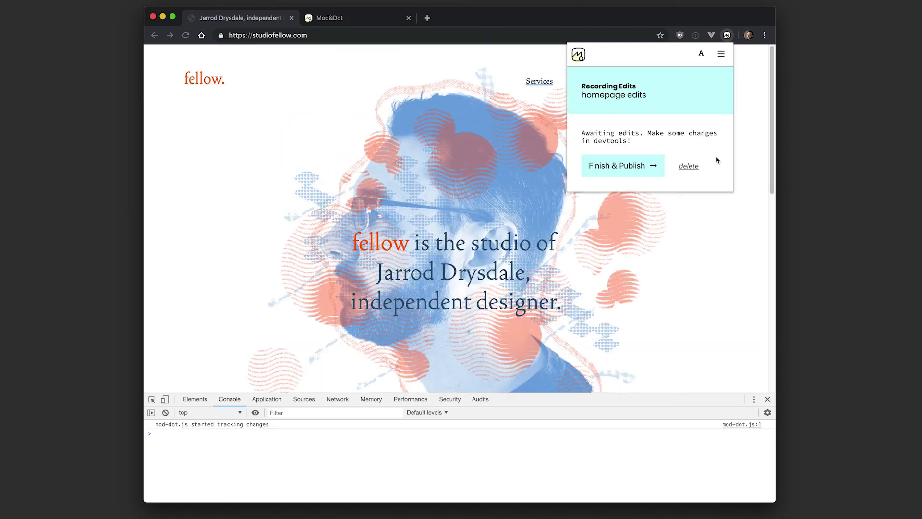
click(690, 53)
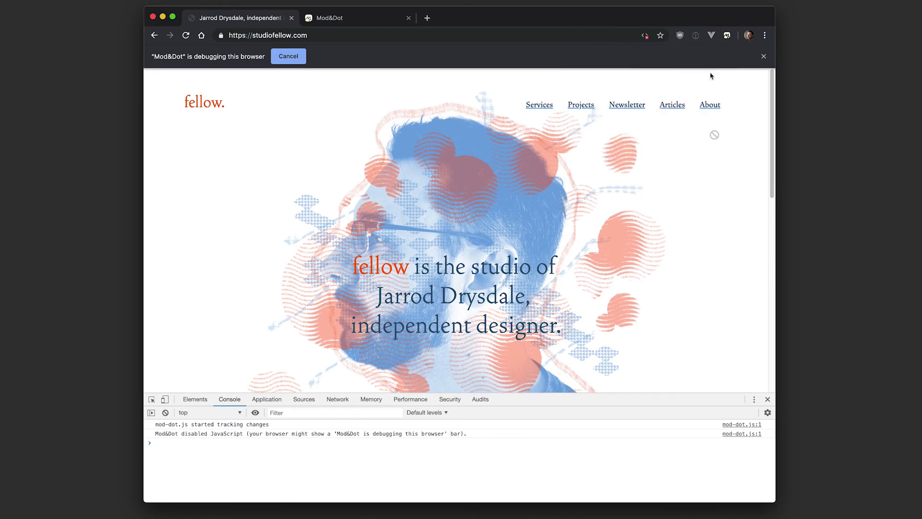
- Use Mod&Dot's design mode to make the headline after "fellow" read "can help you launch a better product and reach profit faster."
click(705, 53)
text(can help you launch a better product and reach profit faster.)
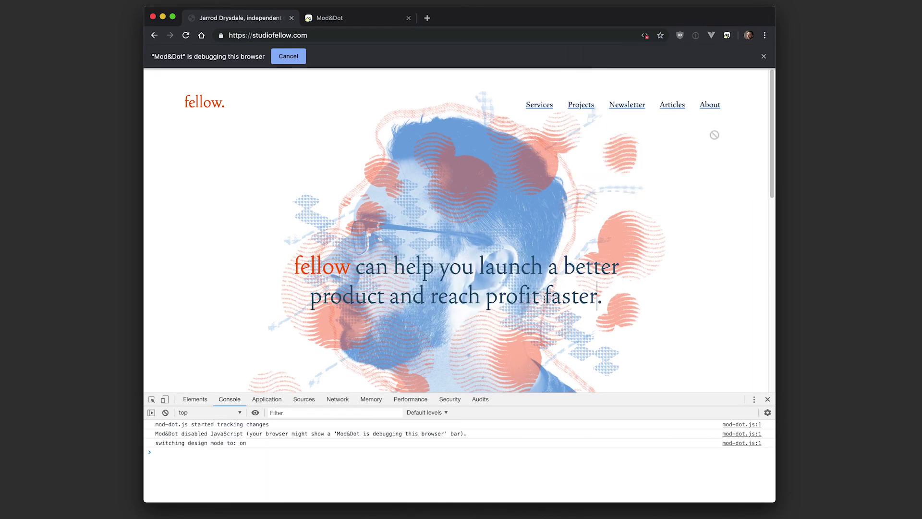
click(727, 35)
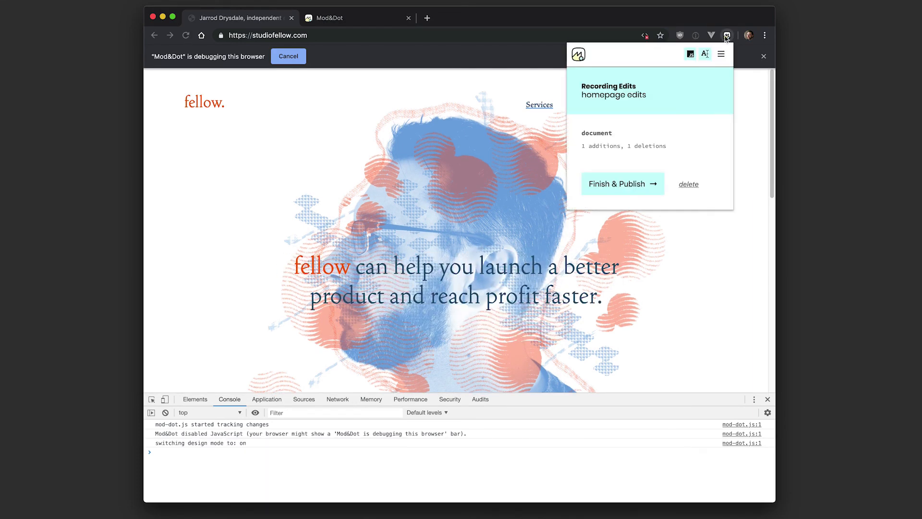
click(705, 53)
- Inspect the page's hero section and add a background-color of #111 to its .front-hero rule
click(152, 399)
click(199, 306)
click(663, 477)
text(bacvk)
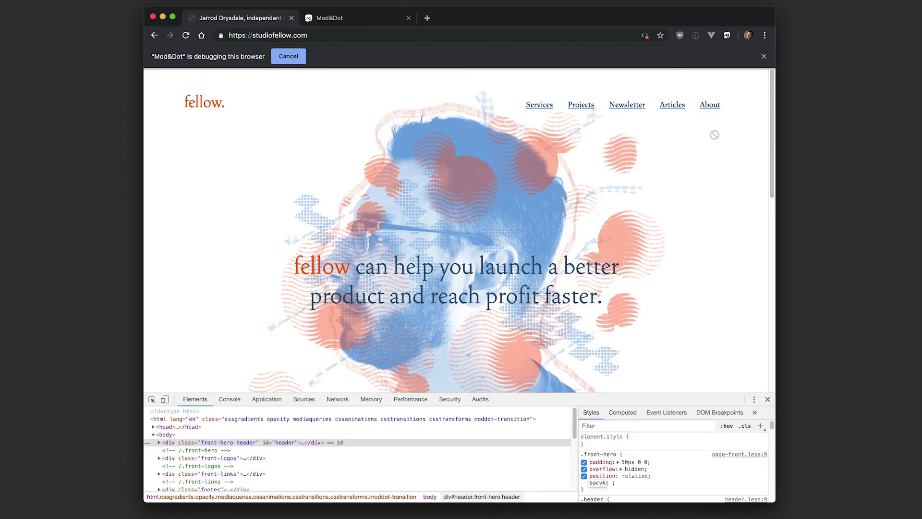
key(BackSpace)
key(BackSpace)
text(k)
key(Down)
key(Down)
key(Down)
key(Down)
key(Tab)
text(#111)
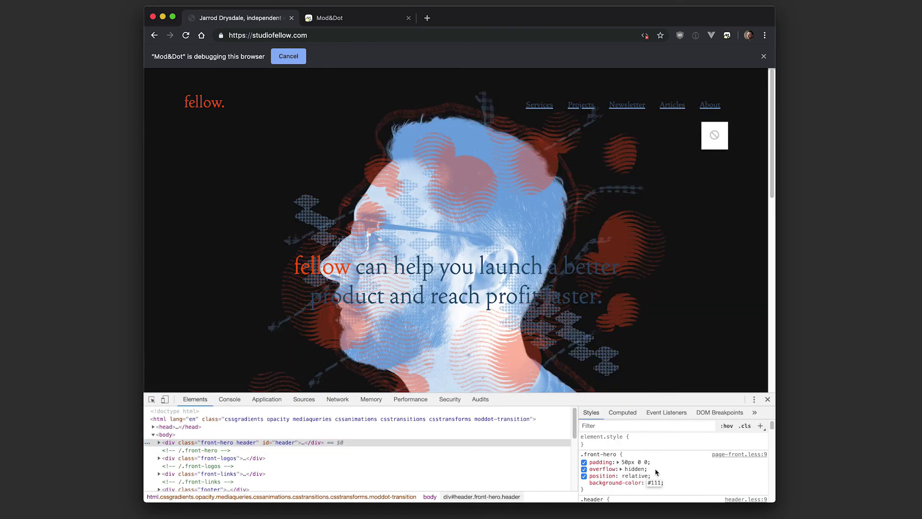
- Inspect the stop-animation button and set the background-color in its .btn-dim rule to #444
click(151, 399)
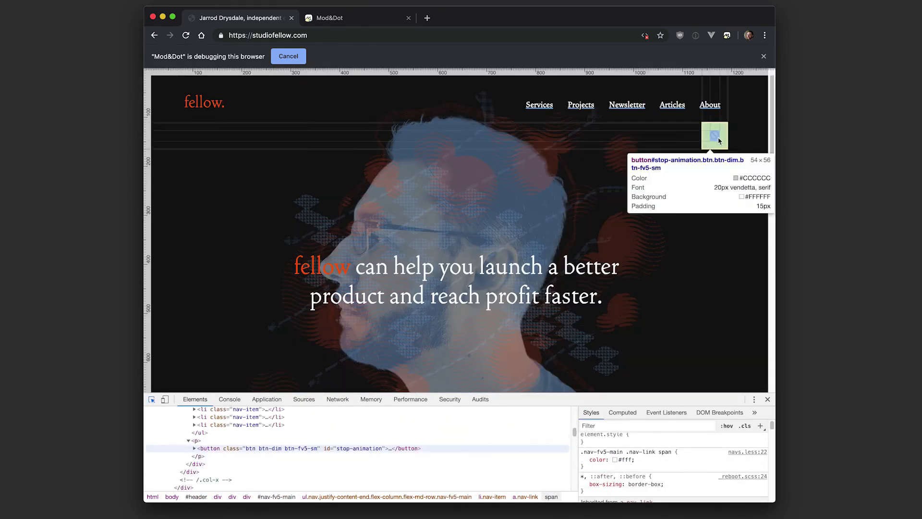
click(719, 140)
scroll(672, 461, down, 3)
click(655, 487)
text(#444)
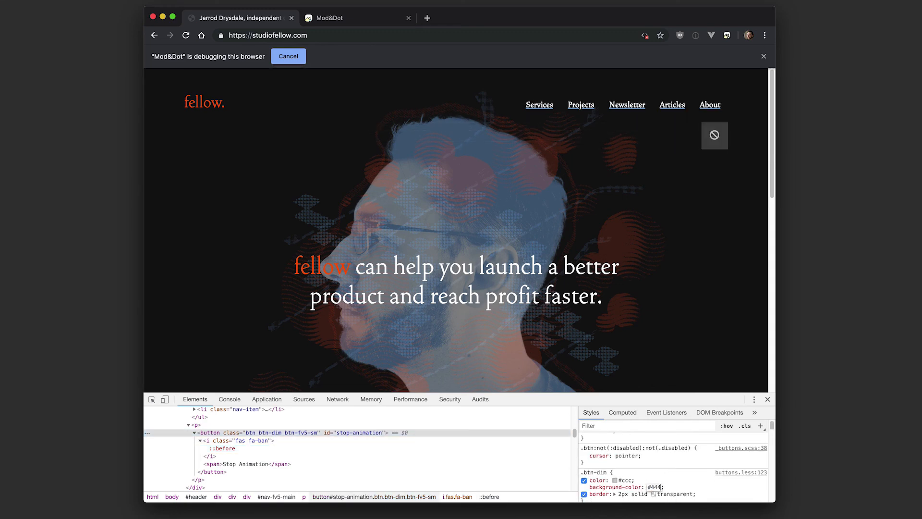
- Finish and publish the recorded "homepage edits" project in Mod&Dot, and open its private project page
click(727, 35)
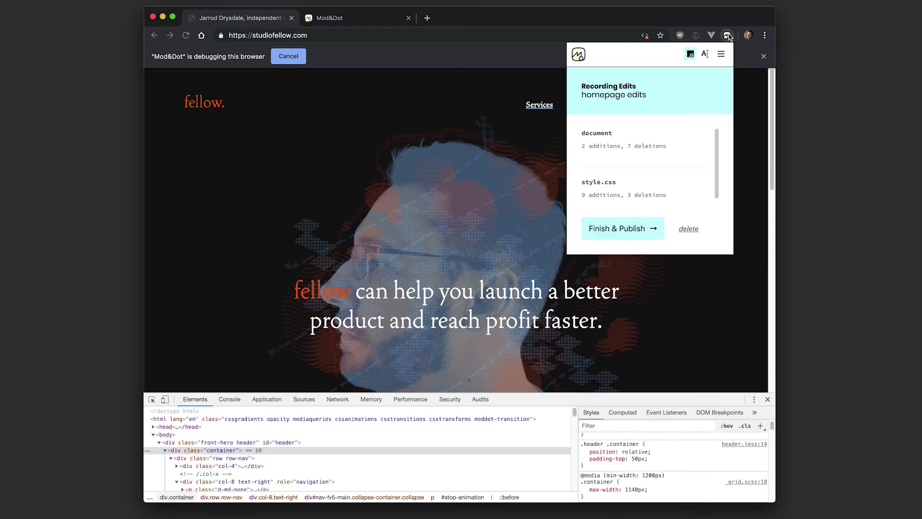
double_click(589, 132)
double_click(595, 182)
click(618, 229)
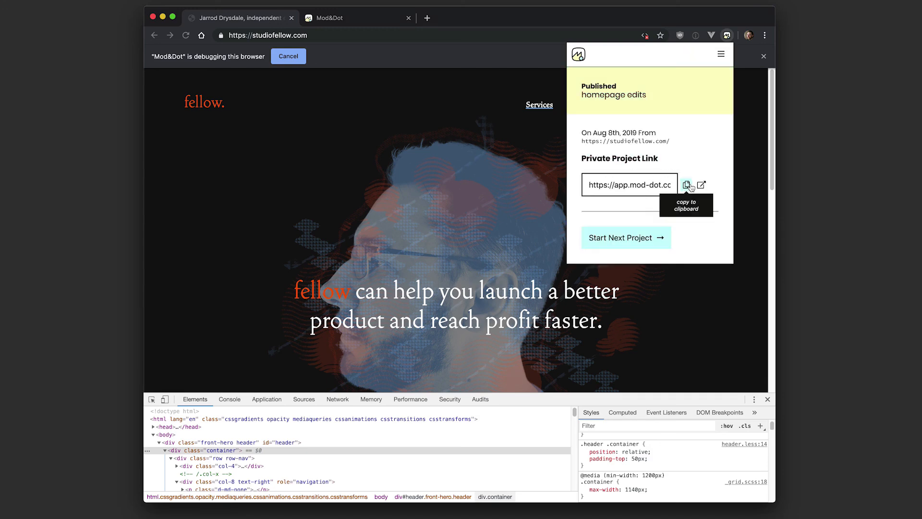
click(702, 185)
scroll(458, 230, down, 5)
scroll(458, 231, up, 5)
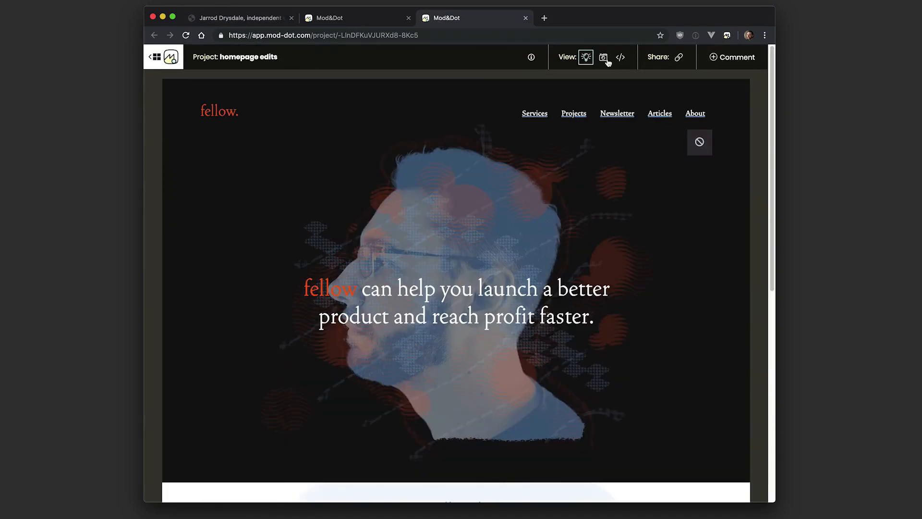
- Examine the project's code diff through the document, buttons.less and navs.less changes, and return to the page preview
click(603, 56)
click(620, 57)
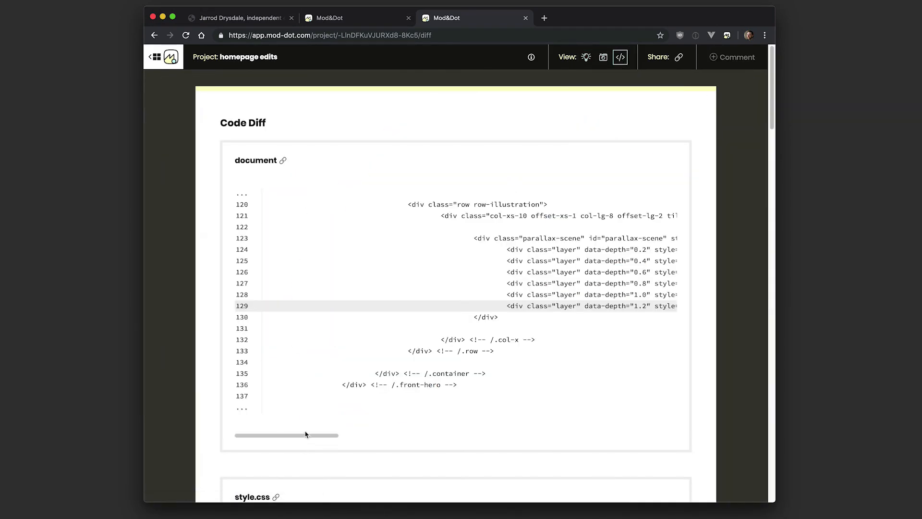
drag(324, 435, 645, 438)
scroll(238, 113, down, 15)
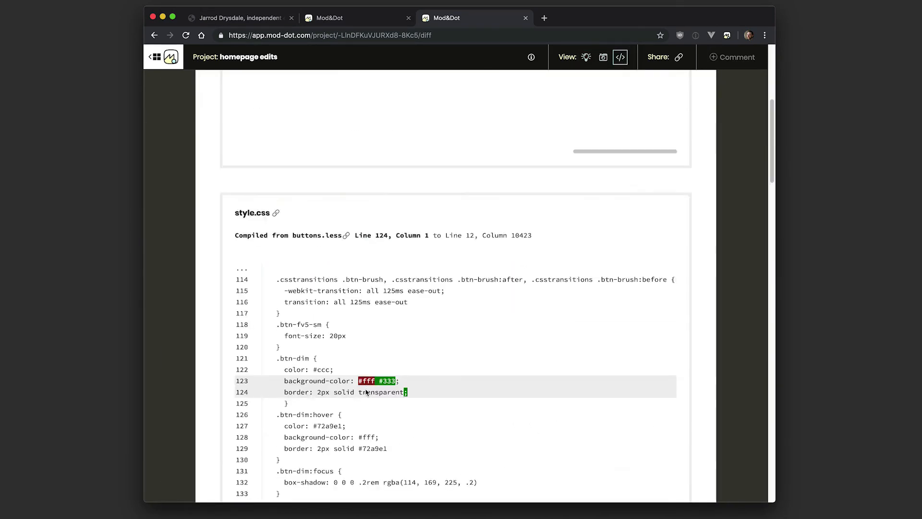
scroll(422, 236, down, 10)
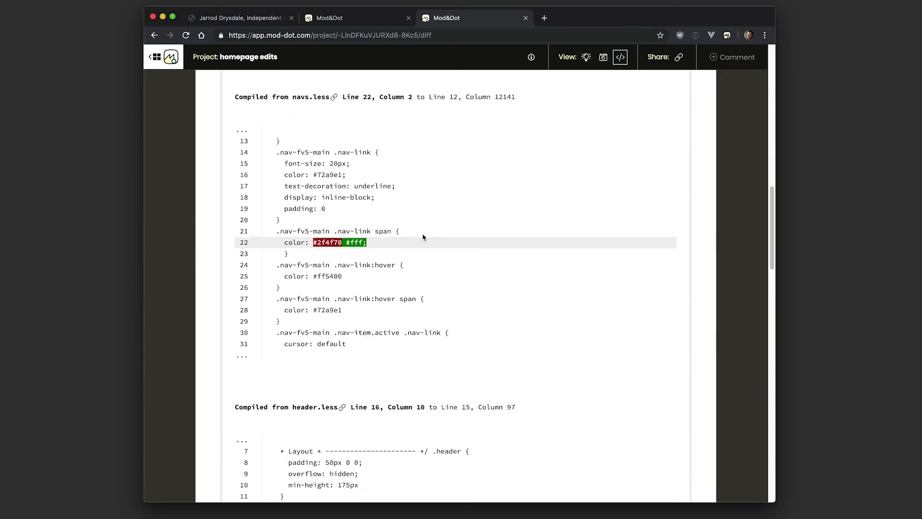
click(586, 57)
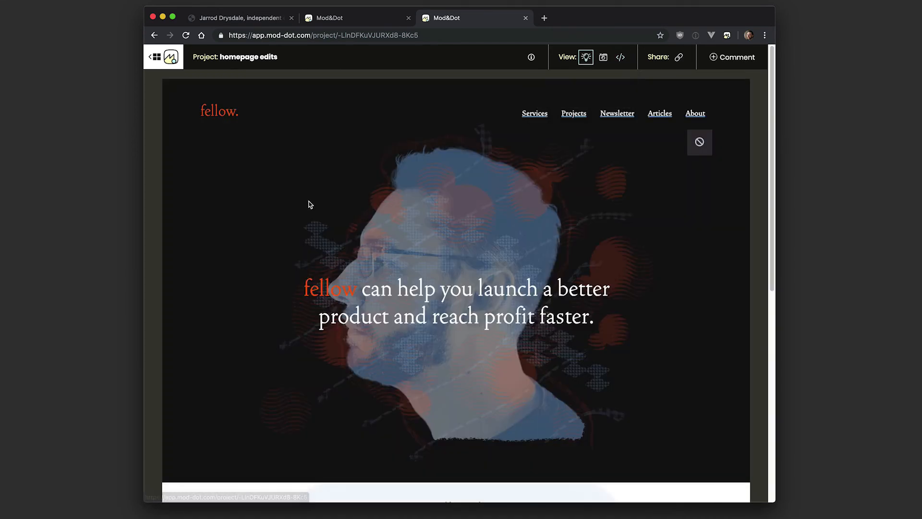
- Publish the comment "What do you think of the inverse colors in the hero element?" on the dark area beside the hero portrait
click(720, 57)
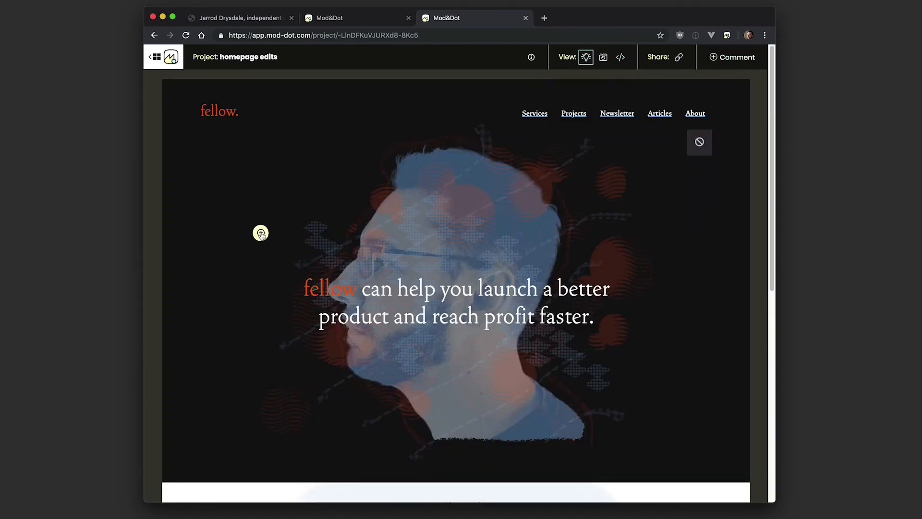
click(246, 221)
text(What do you think)
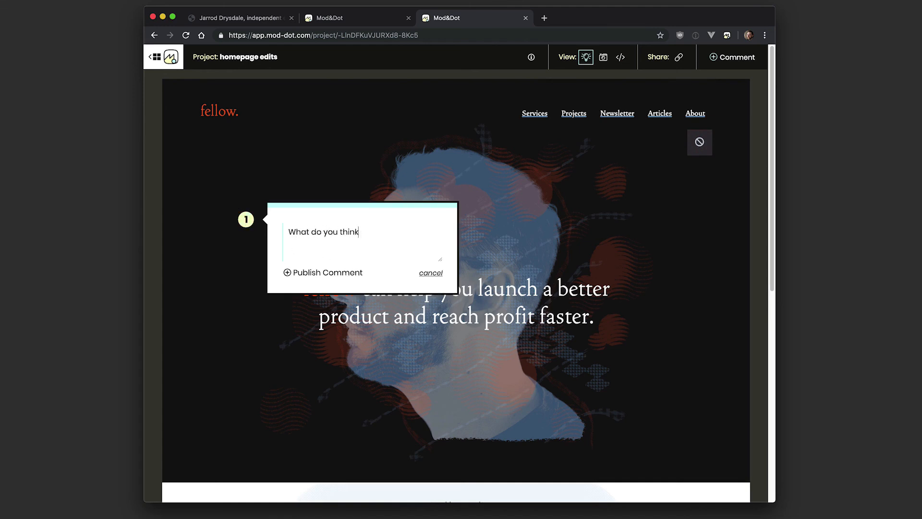
text( of the inverse colors in the hero element?)
key(Return)
- Reopen the hero comment to check its text and reply option, and return to the workspace's project list
click(247, 220)
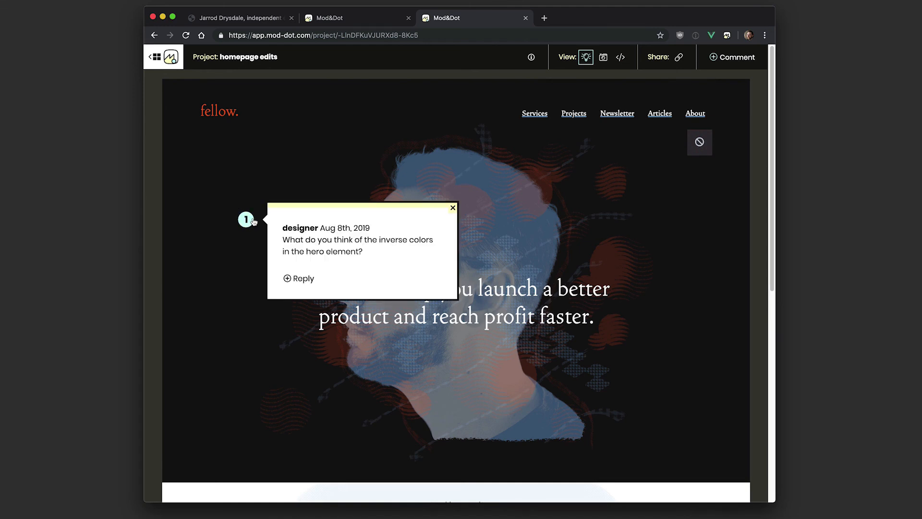
click(454, 208)
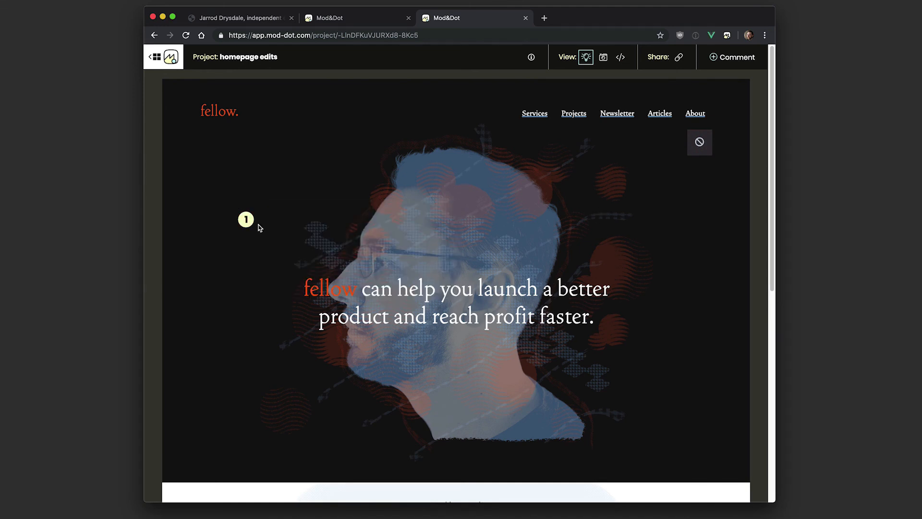
click(246, 220)
click(299, 278)
click(453, 208)
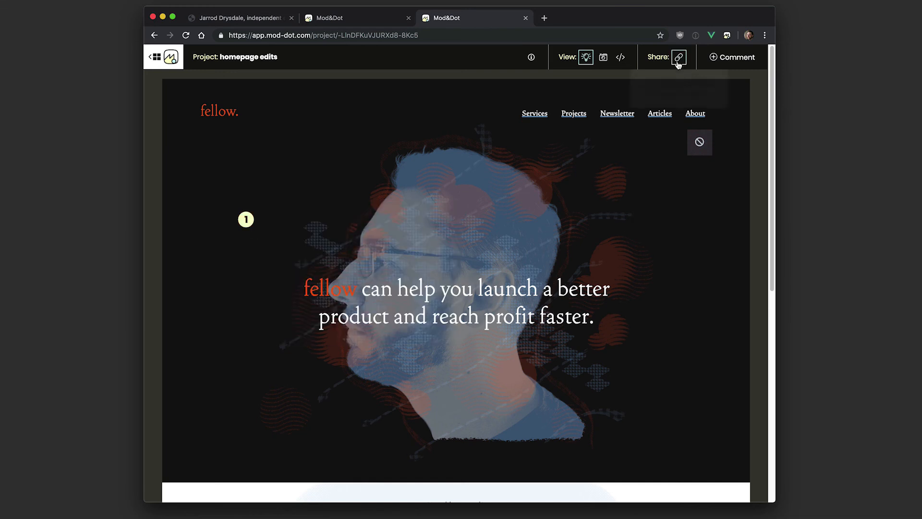
click(158, 56)
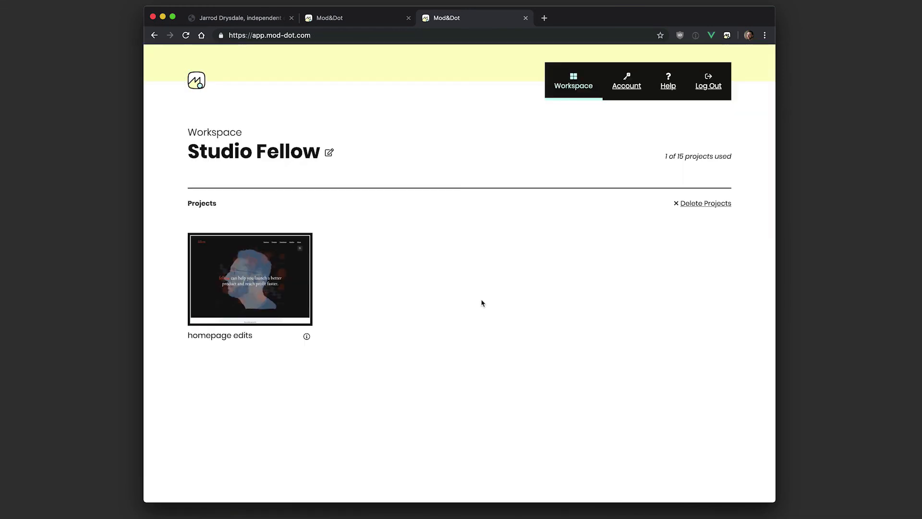